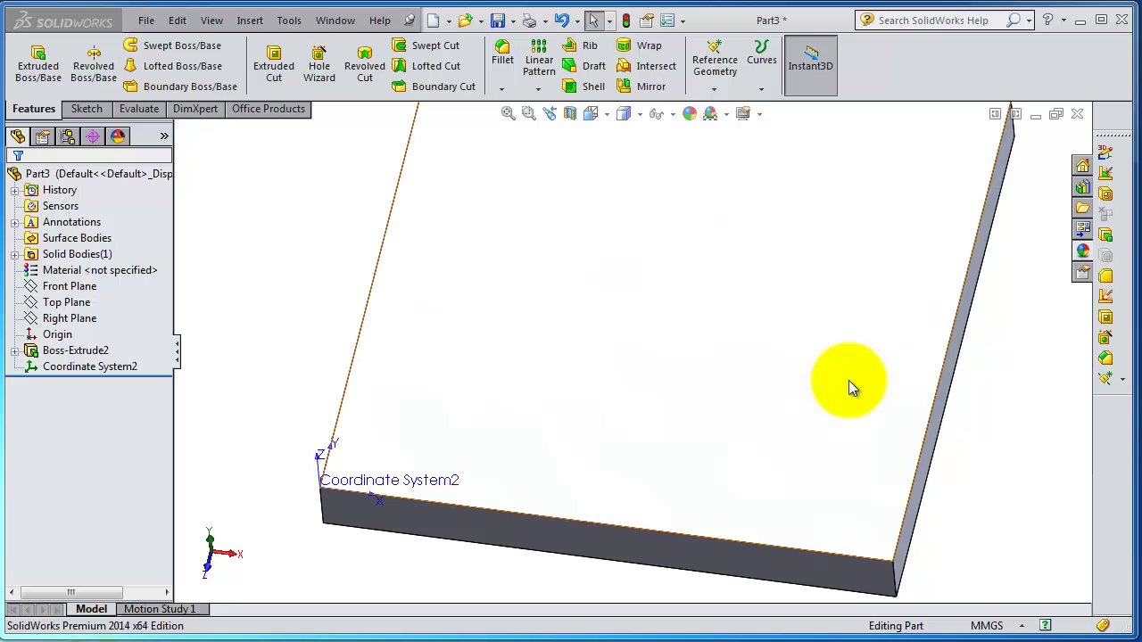
# Preview the Linear Pattern dropdown's pattern types, then dismiss it and zoom around the plate.
pyautogui.click(536, 93)
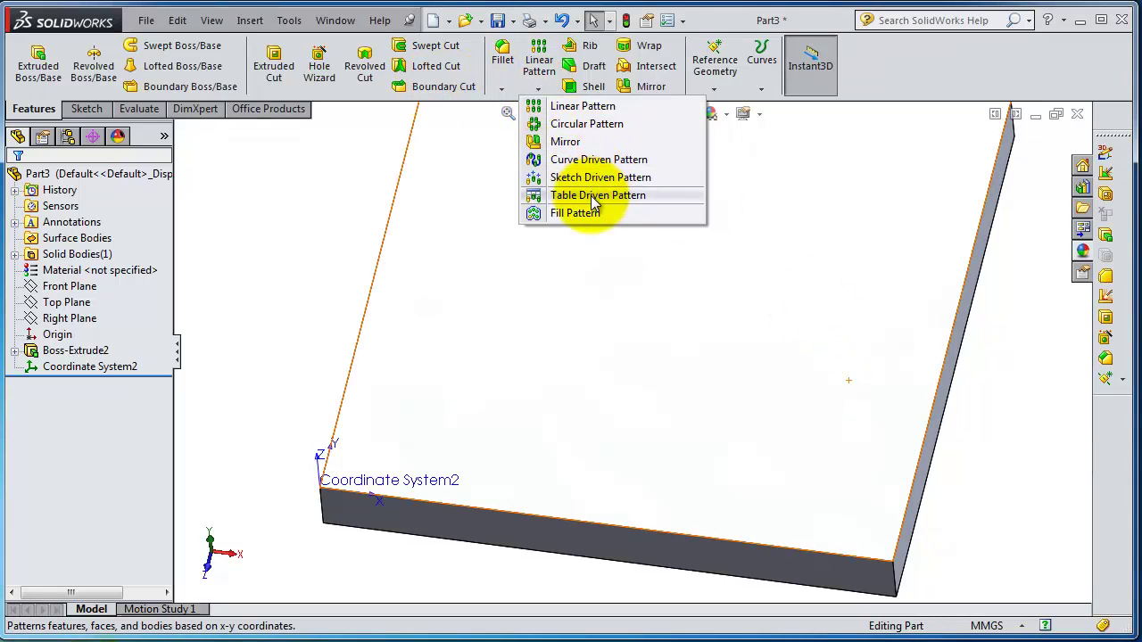
pyautogui.click(276, 332)
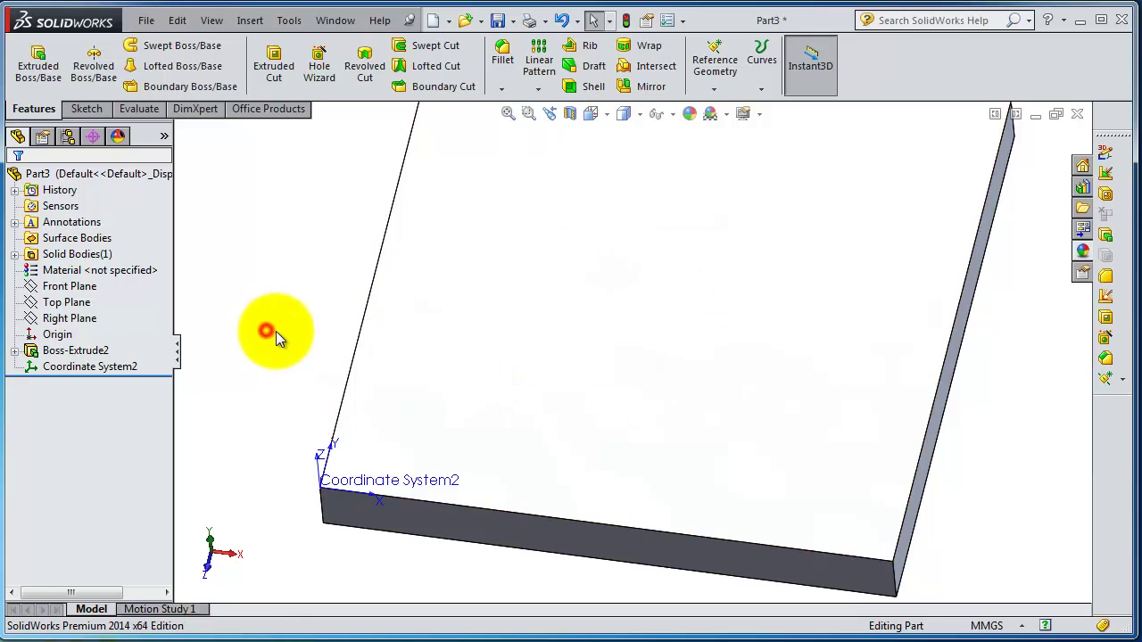
pyautogui.scroll(2, 535, 499)
pyautogui.scroll(-2, 410, 442)
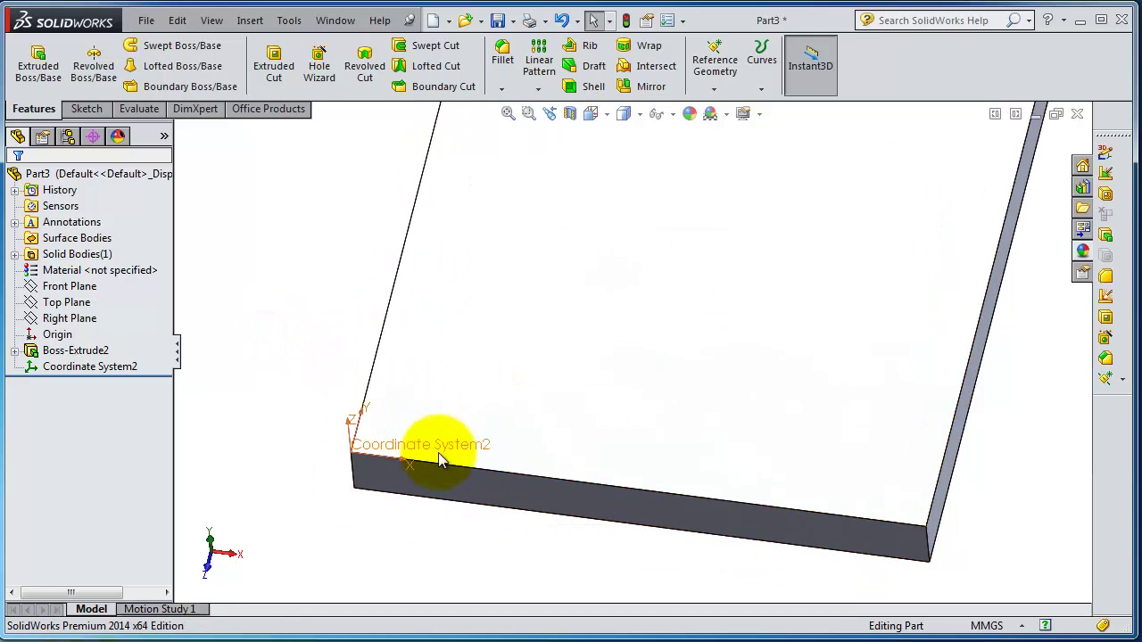
pyautogui.scroll(-1, 526, 450)
# Select the plate's top face, orbit the view, and reshow the list including Table Driven Pattern.
pyautogui.click(519, 436)
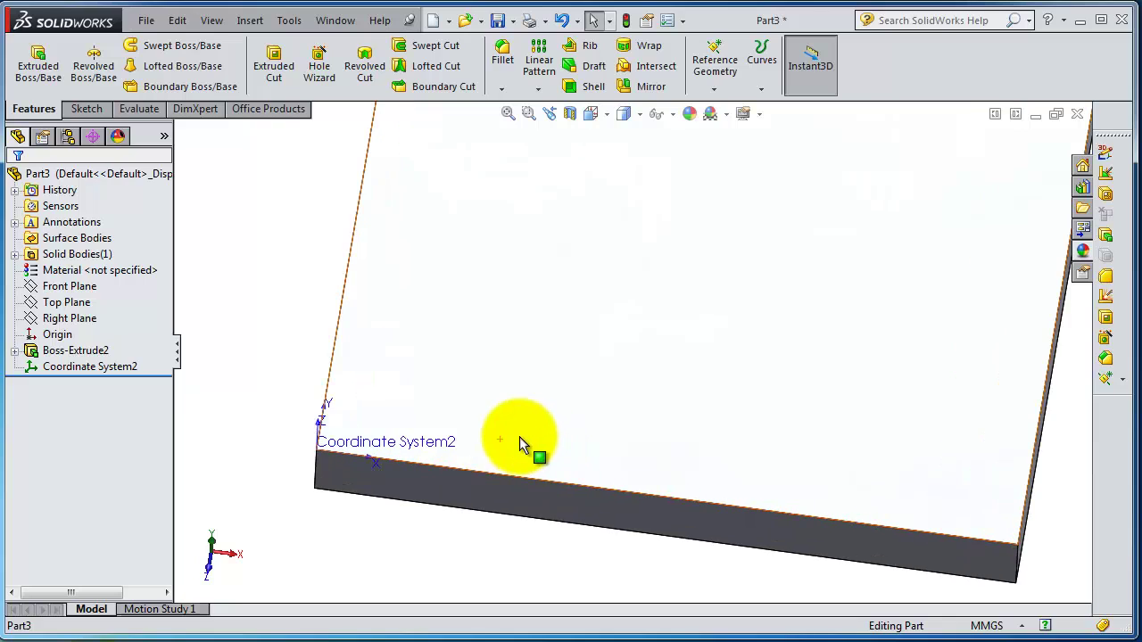
pyautogui.moveTo(345, 408); pyautogui.dragTo(535, 508, button='middle')
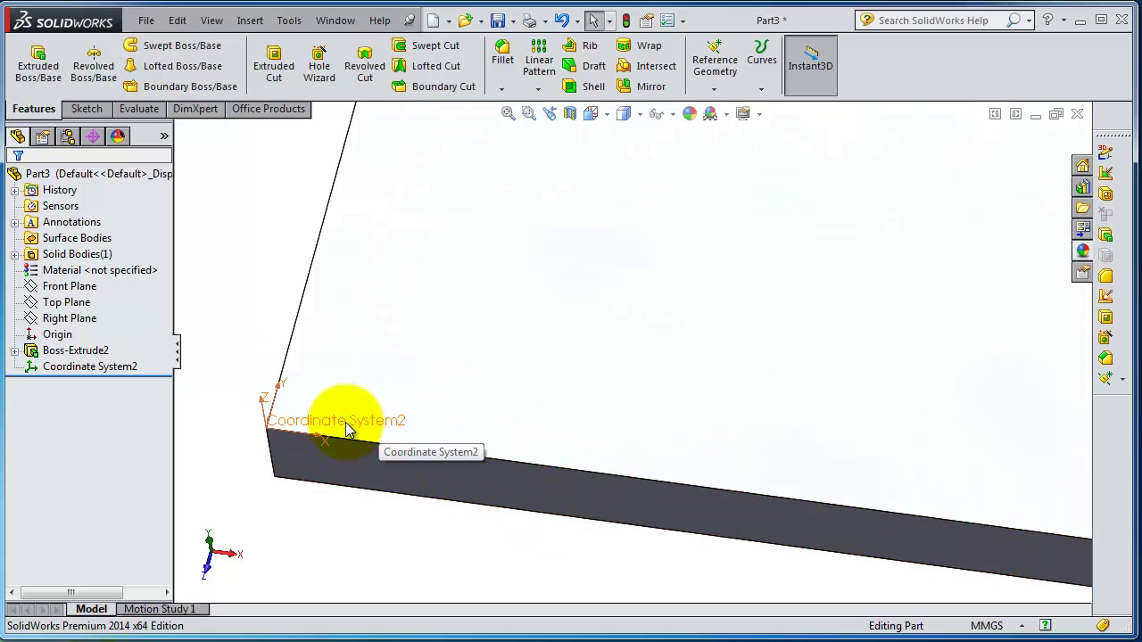
pyautogui.scroll(1, 345, 426)
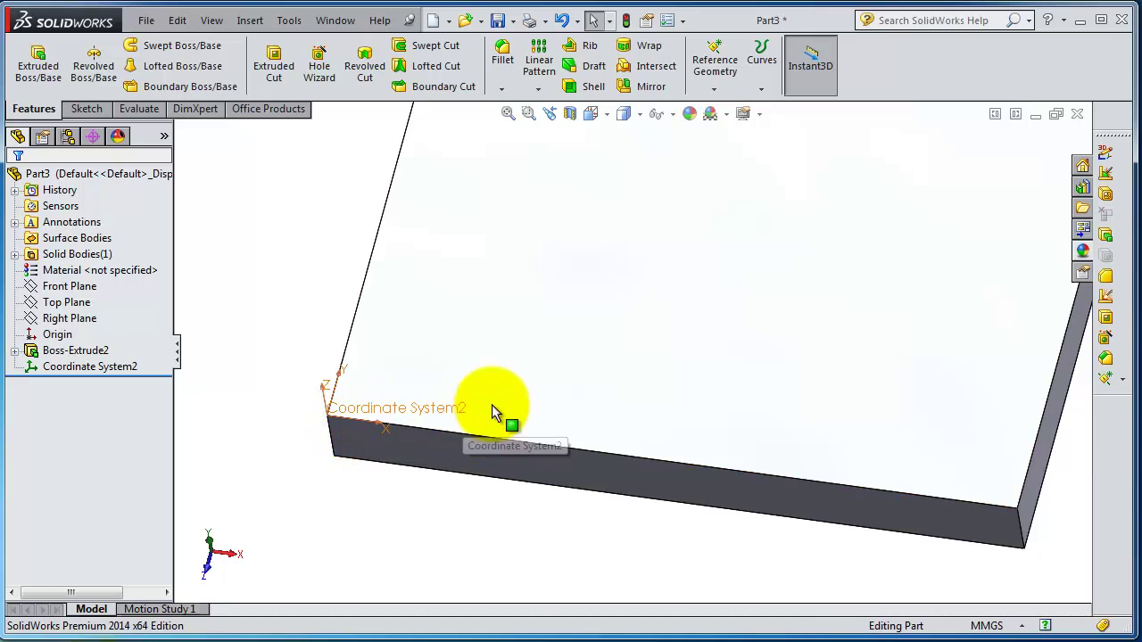
pyautogui.scroll(-3, 717, 202)
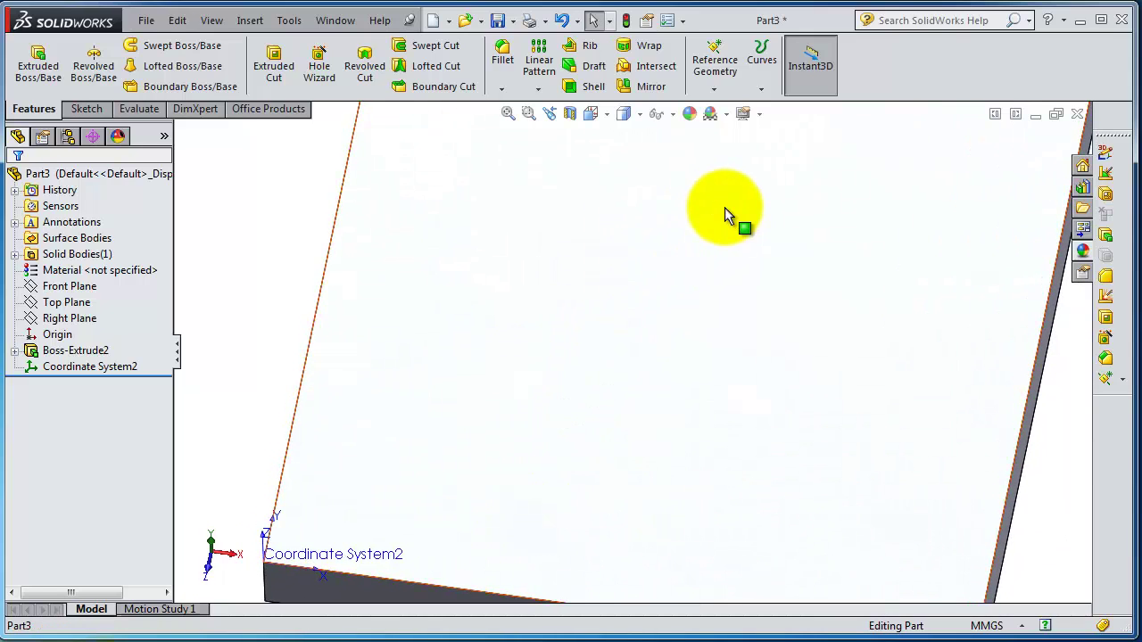
pyautogui.scroll(2, 724, 207)
pyautogui.scroll(1, 724, 207)
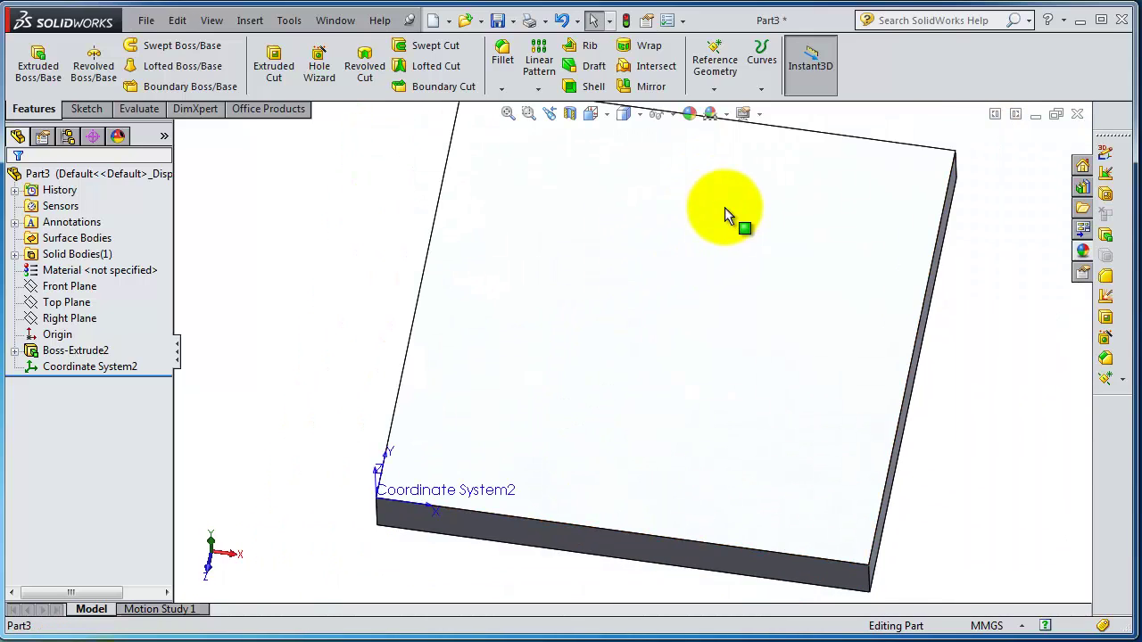
pyautogui.click(539, 89)
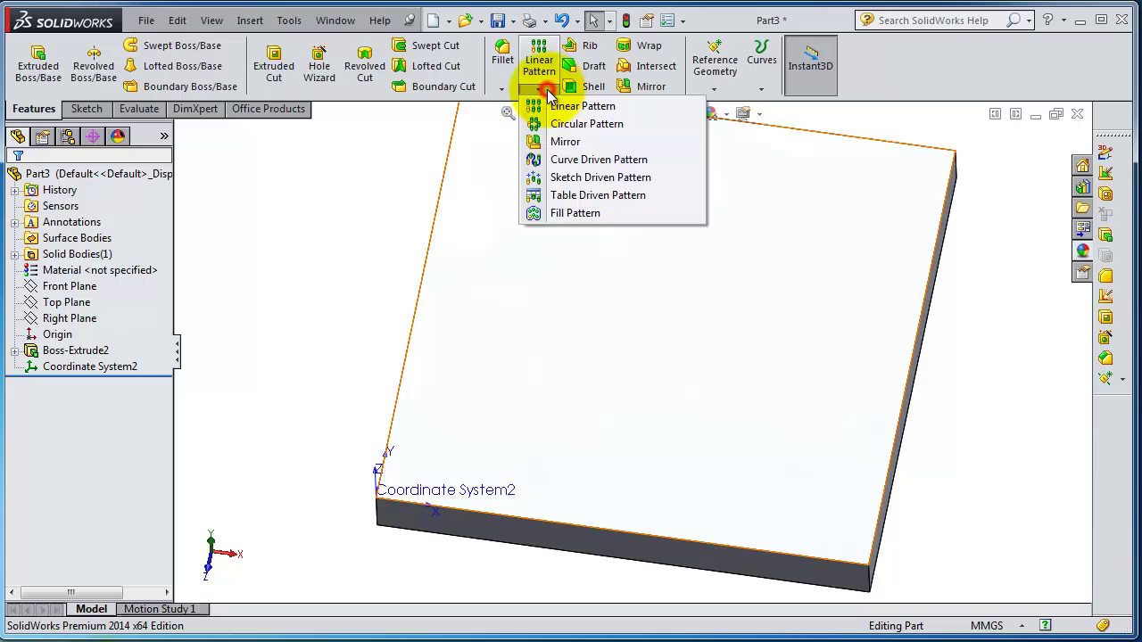
# Start a Table Driven Pattern and browse for a points file, cancelling without loading one.
pyautogui.click(577, 201)
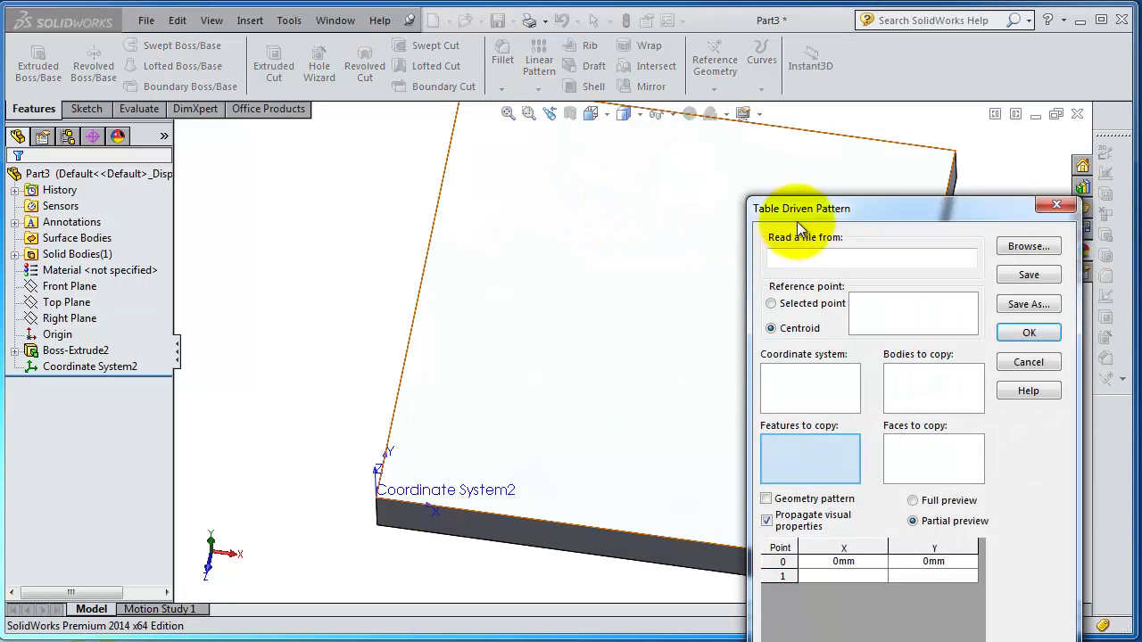
pyautogui.moveTo(783, 207)
pyautogui.mouseDown()
pyautogui.moveTo(687, 194)
pyautogui.moveTo(624, 127)
pyautogui.mouseUp()
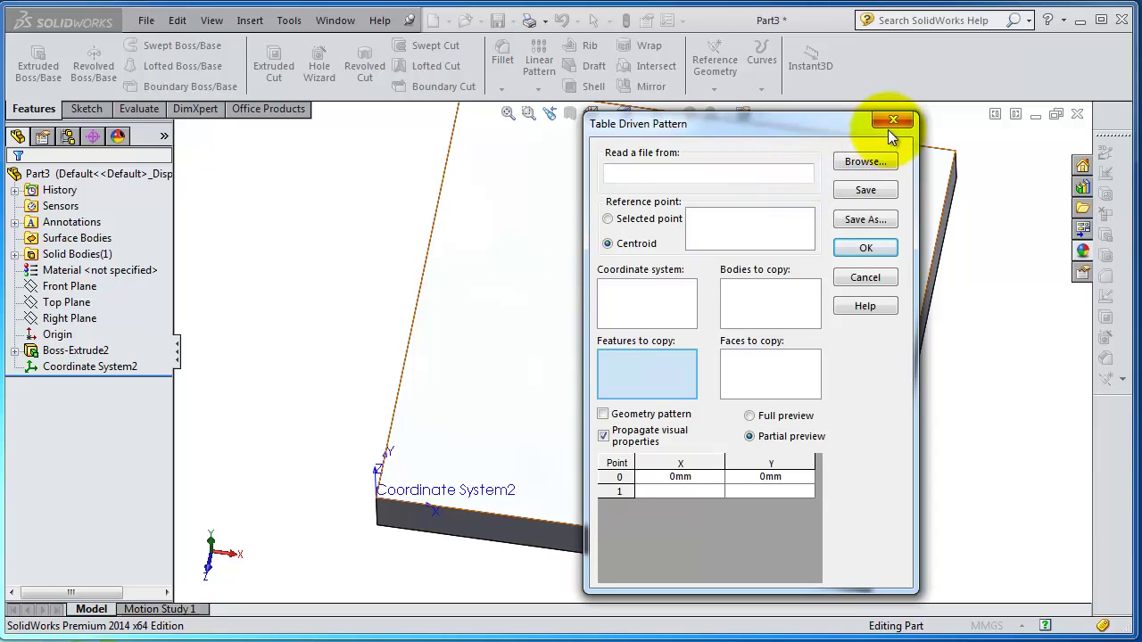
pyautogui.click(885, 162)
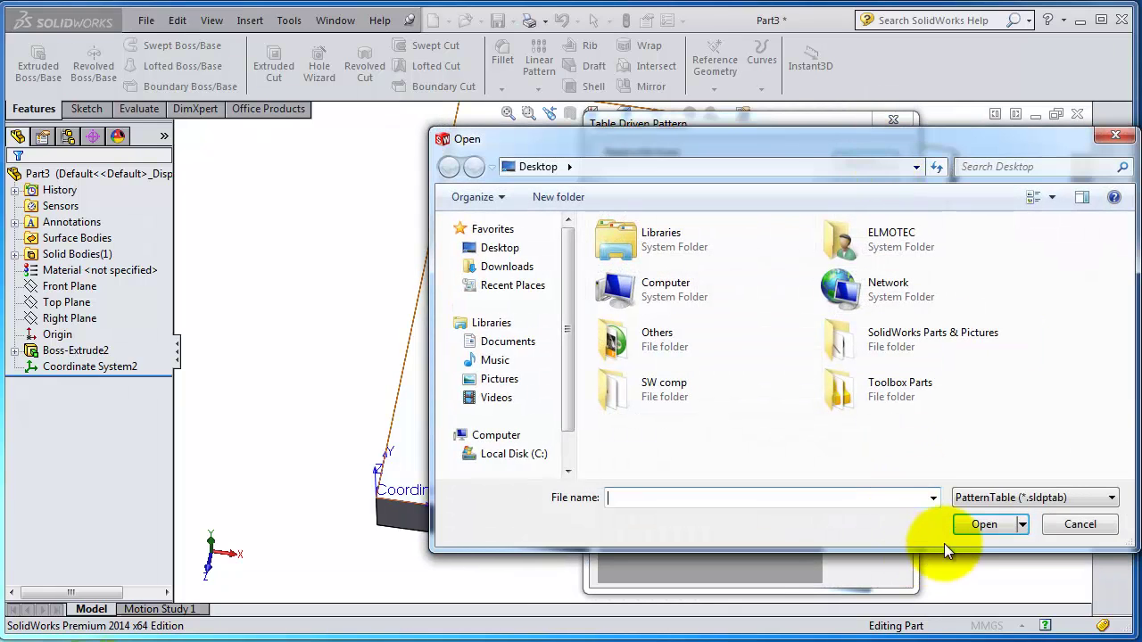
pyautogui.click(1033, 503)
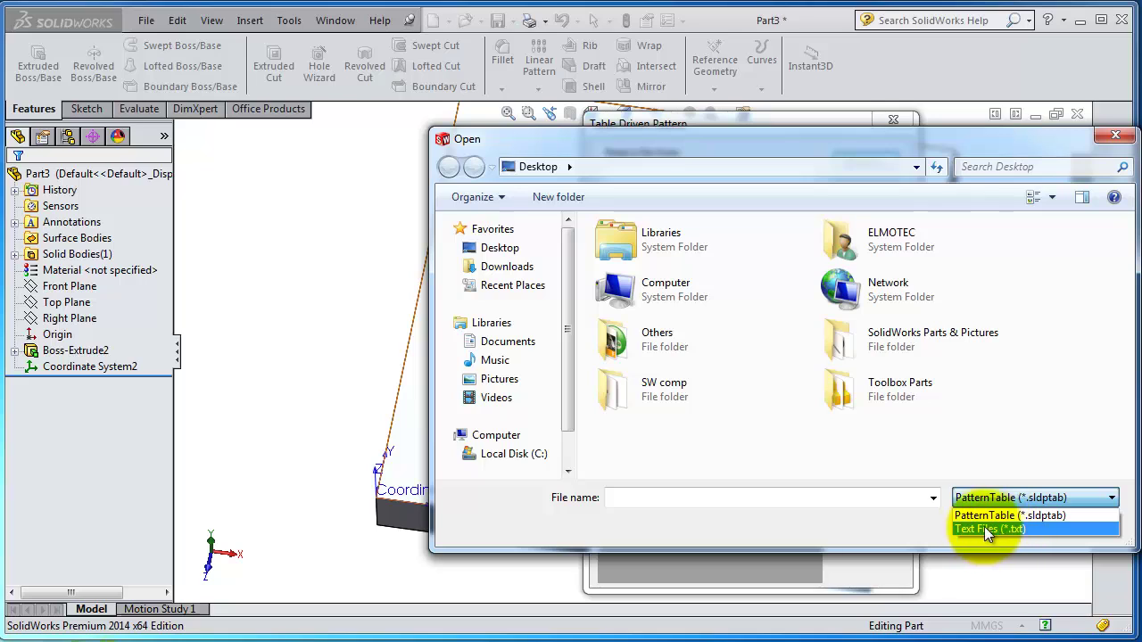
pyautogui.click(923, 530)
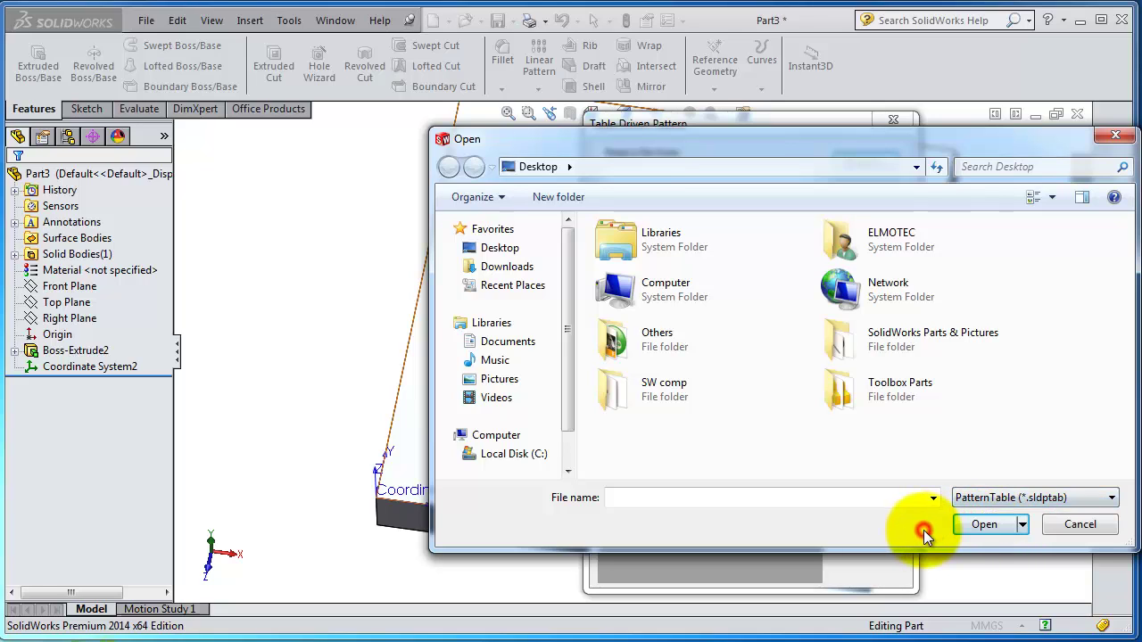
pyautogui.click(1065, 527)
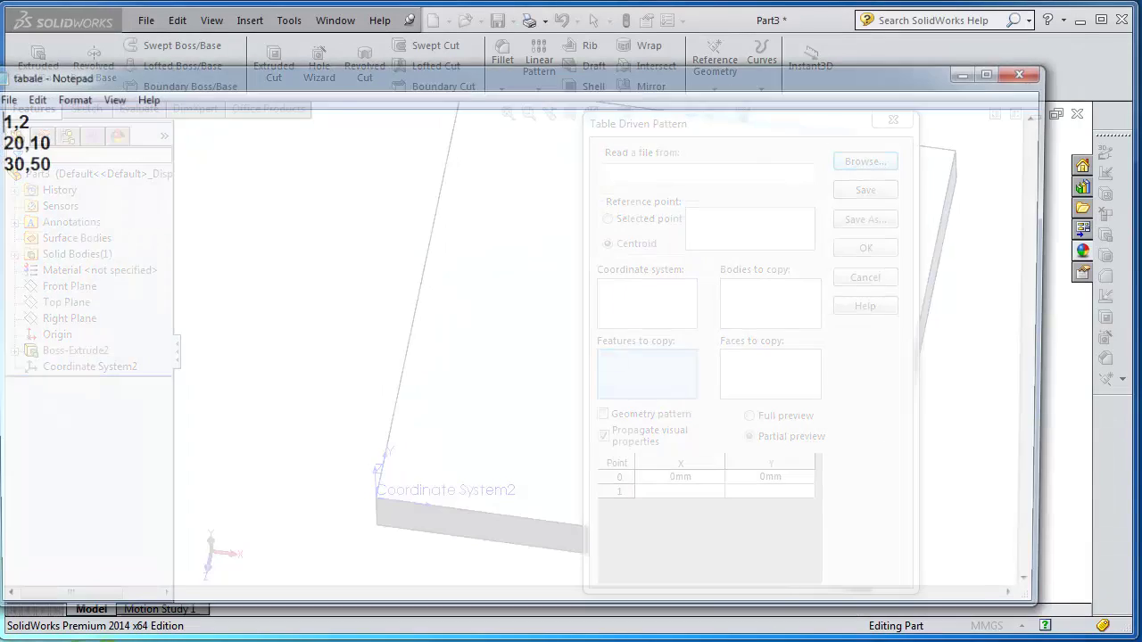
# Place and narrow the tabale Notepad window beside the Table Driven Pattern dialog, moved lower right.
pyautogui.moveTo(152, 81)
pyautogui.mouseDown()
pyautogui.moveTo(292, 155)
pyautogui.moveTo(226, 150)
pyautogui.mouseUp()
pyautogui.moveTo(9, 241); pyautogui.dragTo(186, 245)
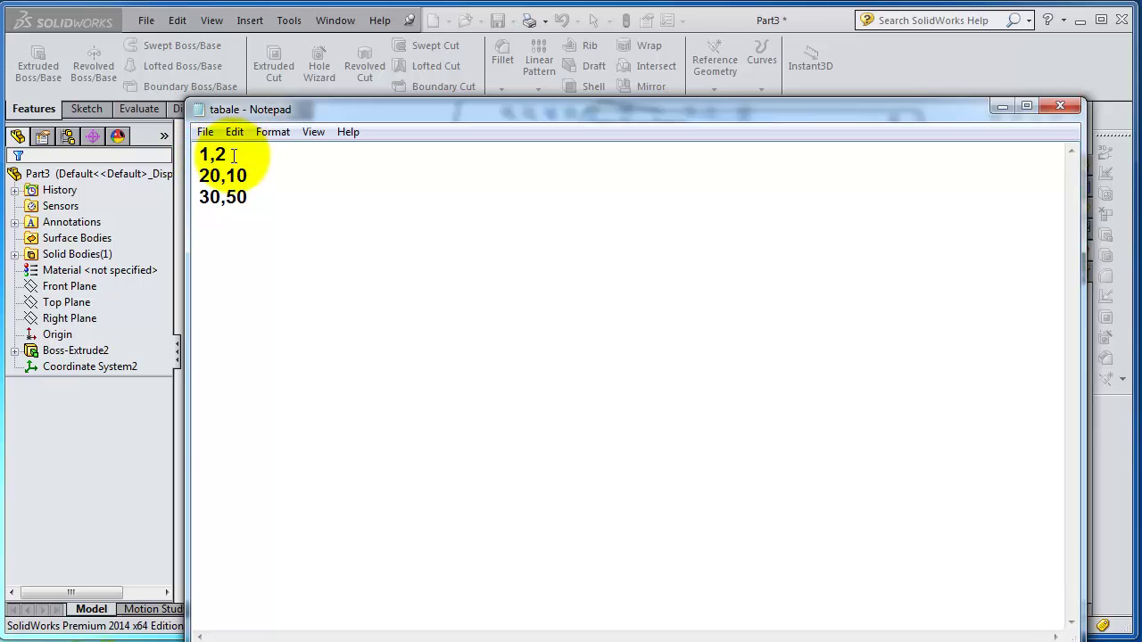
pyautogui.click(202, 154)
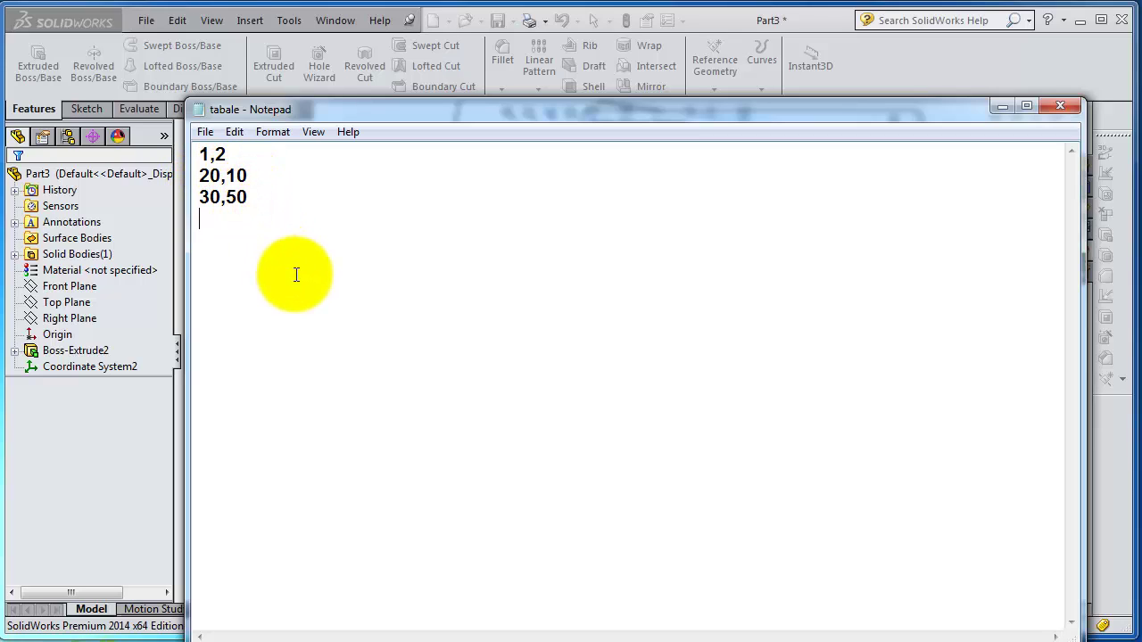
pyautogui.moveTo(604, 109)
pyautogui.mouseDown()
pyautogui.moveTo(104, 364)
pyautogui.moveTo(9, 105)
pyautogui.mouseUp()
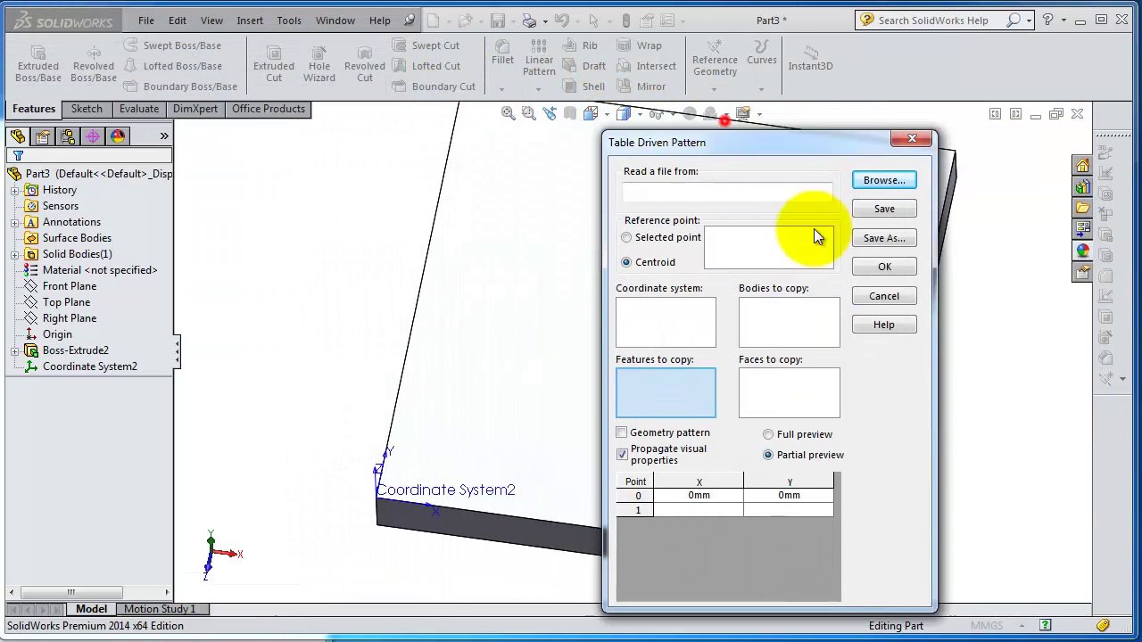
pyautogui.moveTo(685, 113); pyautogui.dragTo(968, 410)
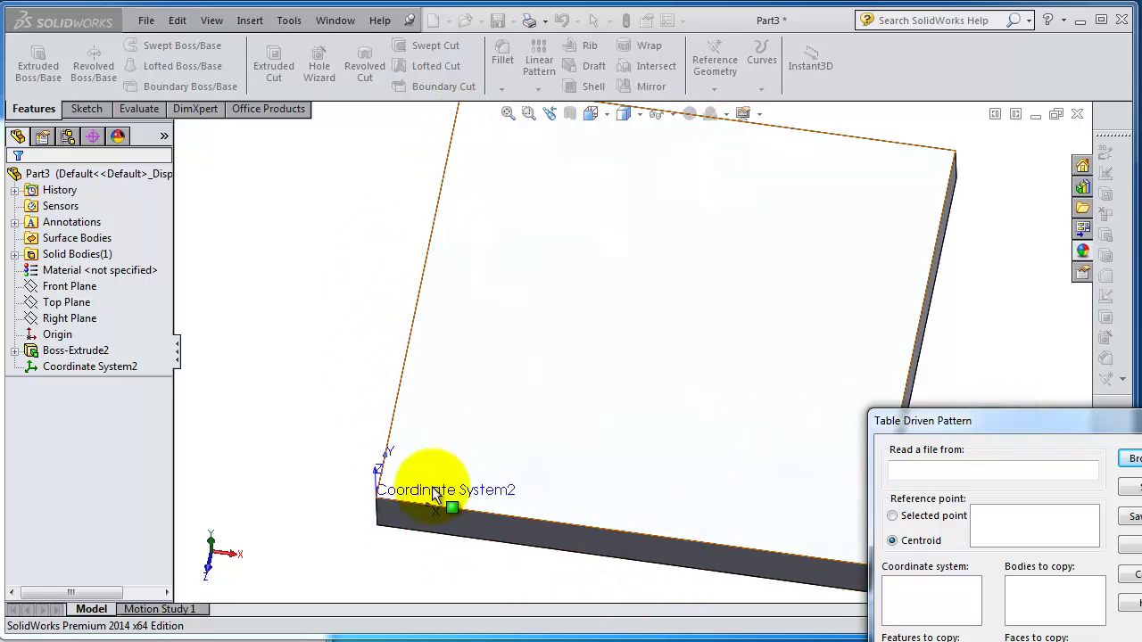
# Append lines 40,80, 0,60, 60,0 and 80,80 to tabale, then File > Save and close Notepad.
pyautogui.hotkey('alt', 'Tab')
pyautogui.moveTo(461, 96); pyautogui.dragTo(547, 121)
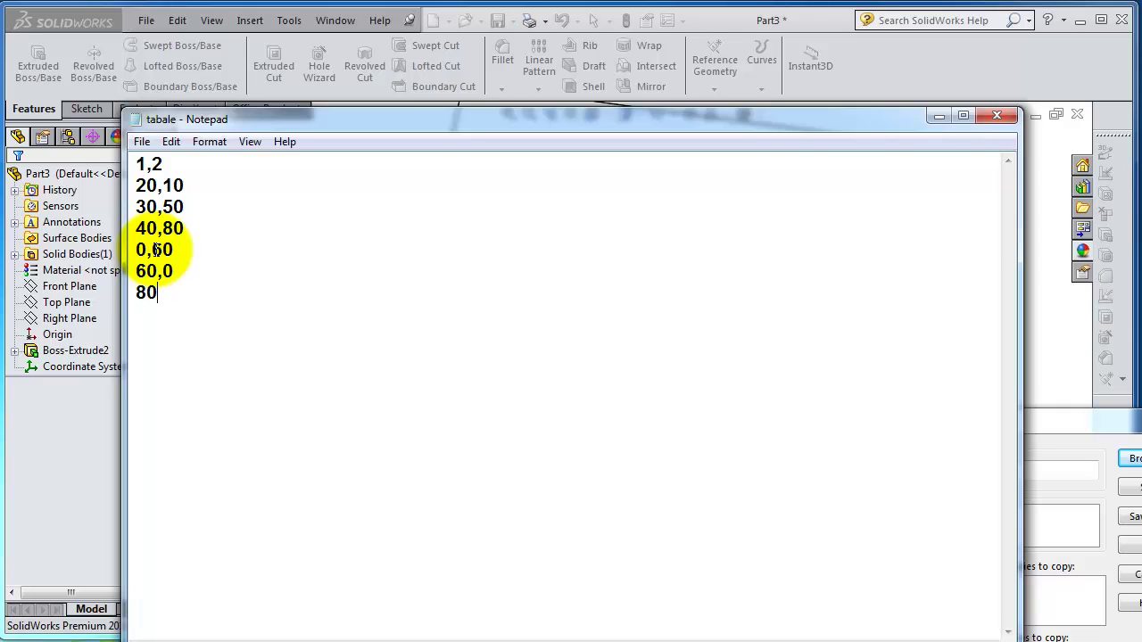
pyautogui.write(',80')
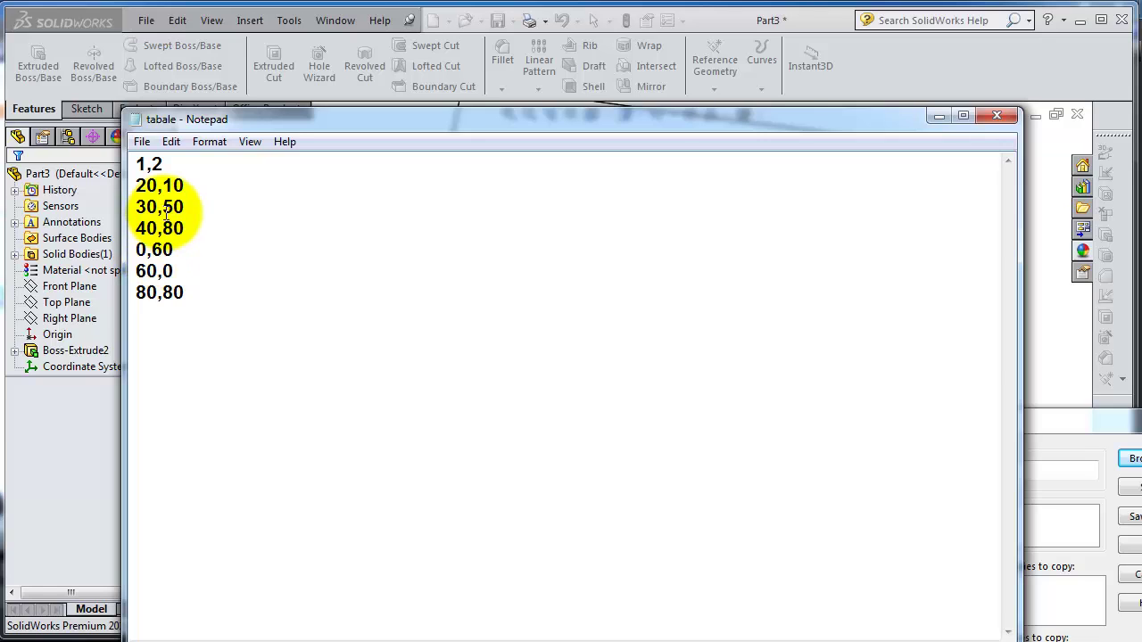
pyautogui.click(144, 146)
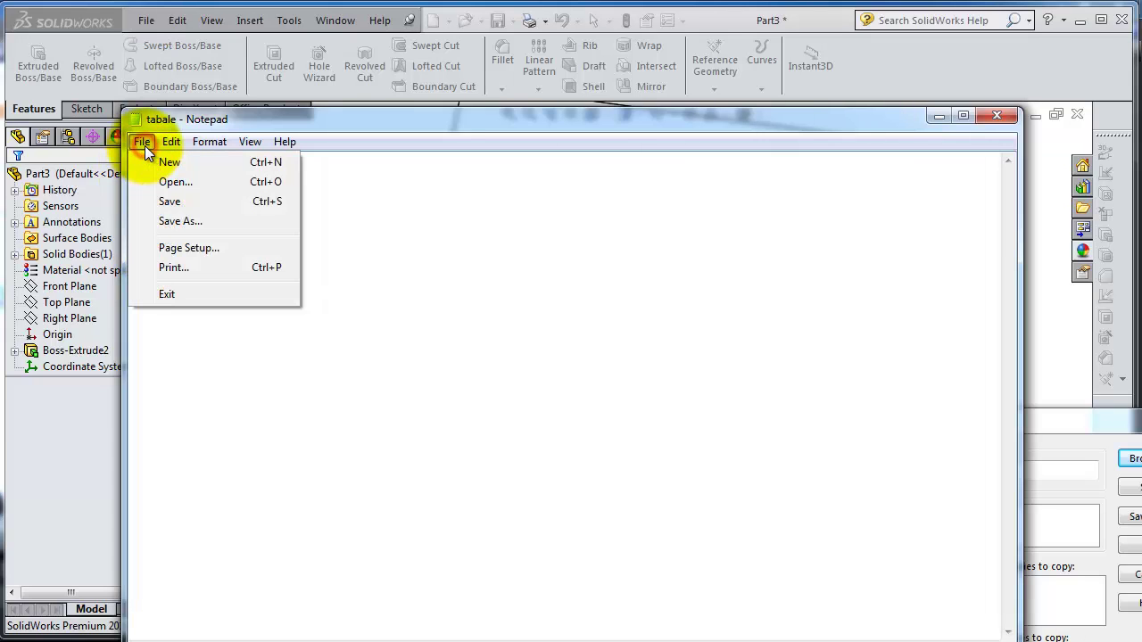
pyautogui.click(159, 201)
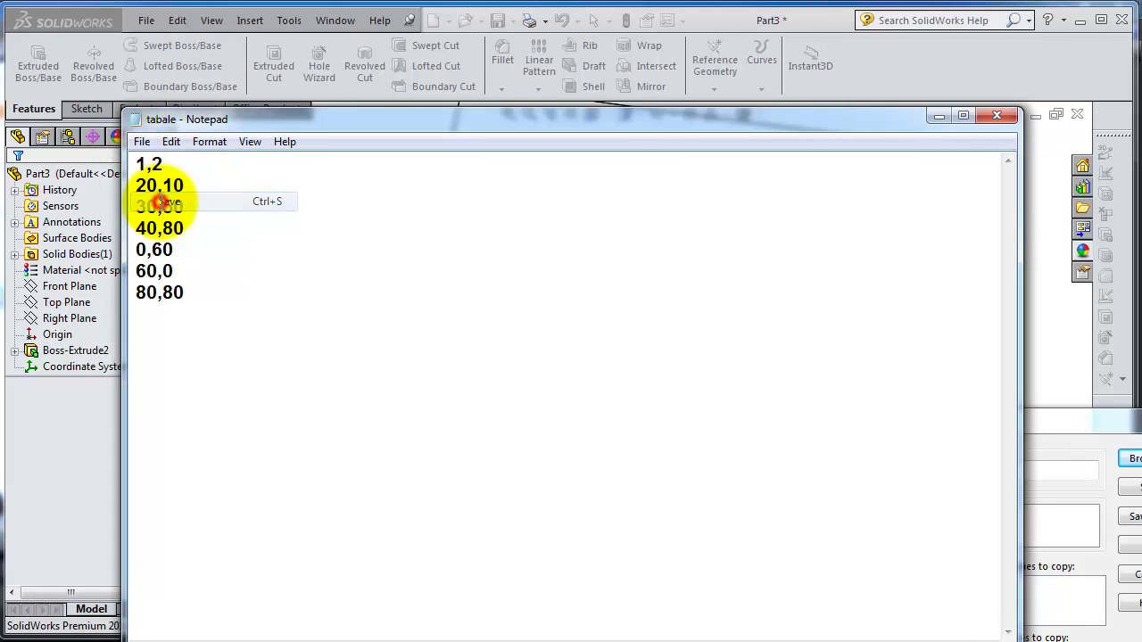
pyautogui.click(992, 119)
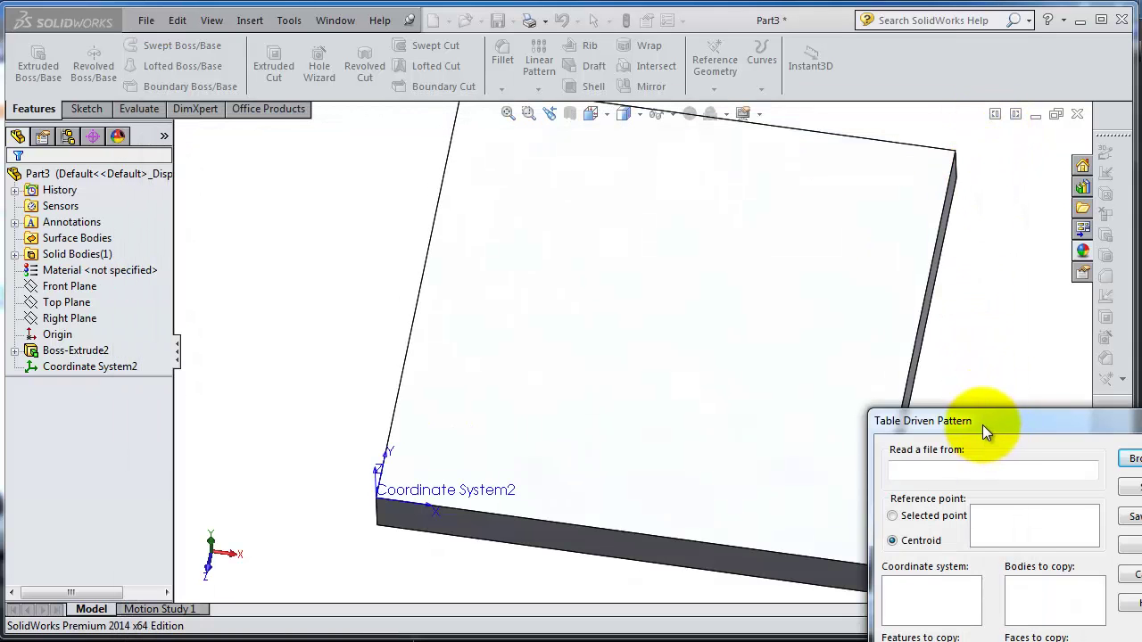
# Load tabale.txt via the Text Files (*.txt) filter, filling the point table with points 0-7.
pyautogui.moveTo(982, 425)
pyautogui.mouseDown()
pyautogui.moveTo(708, 222)
pyautogui.moveTo(689, 148)
pyautogui.mouseUp()
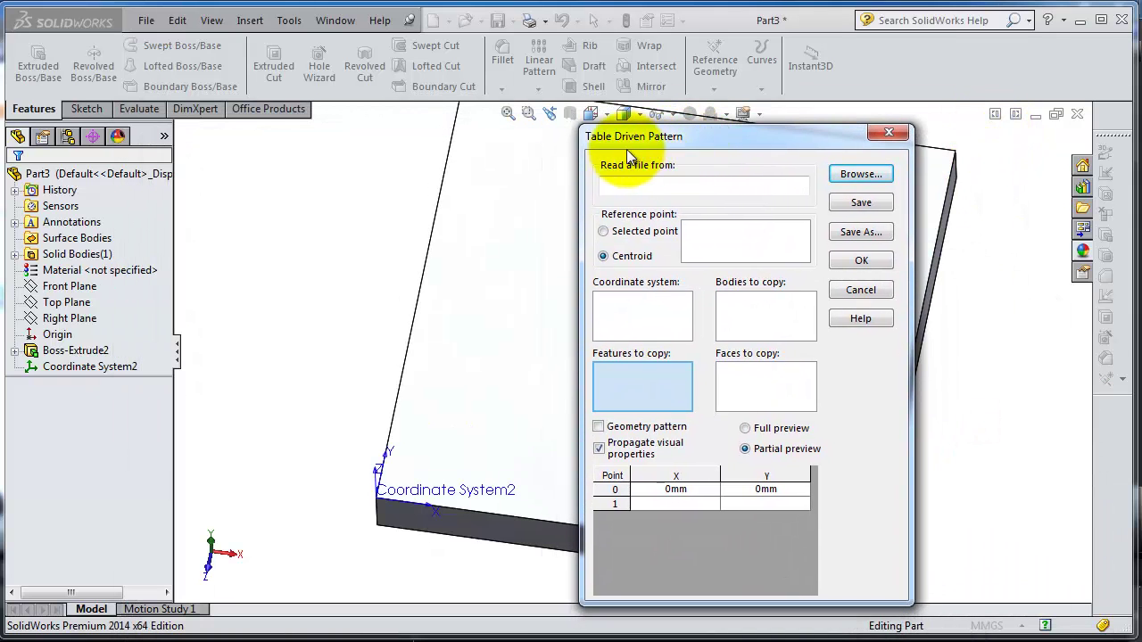
pyautogui.click(858, 176)
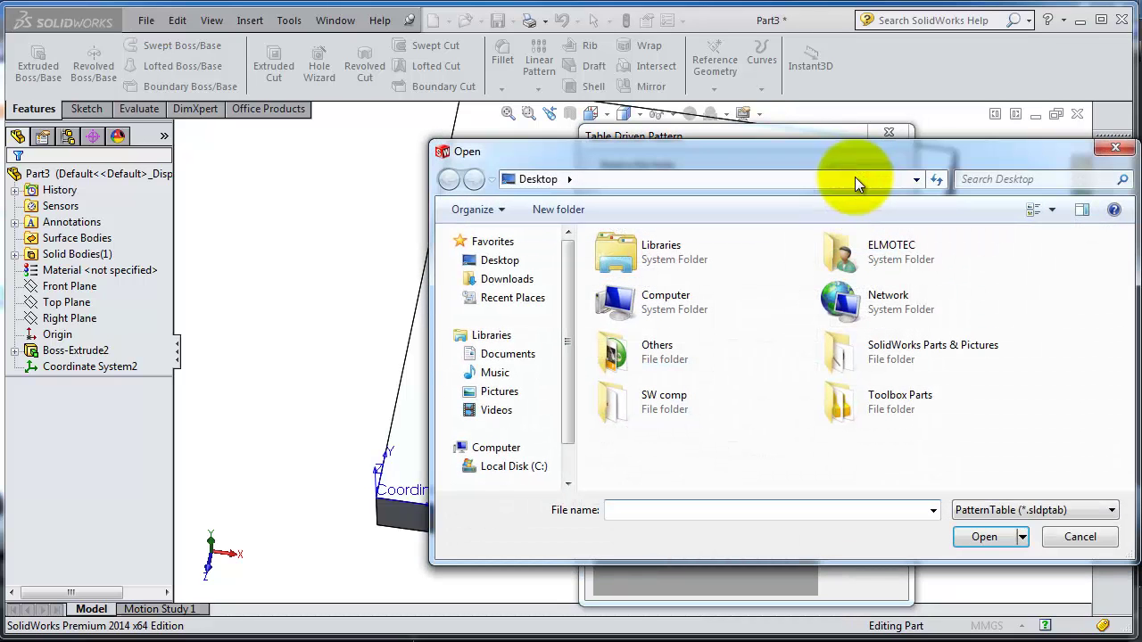
pyautogui.click(981, 510)
pyautogui.click(977, 542)
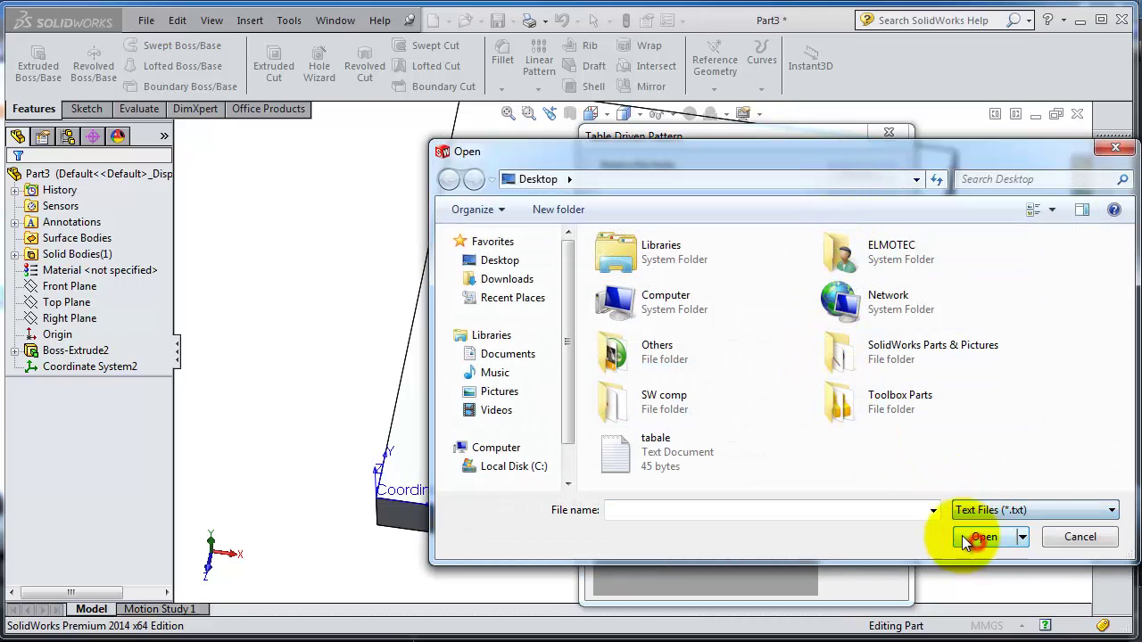
pyautogui.click(689, 465)
pyautogui.click(981, 535)
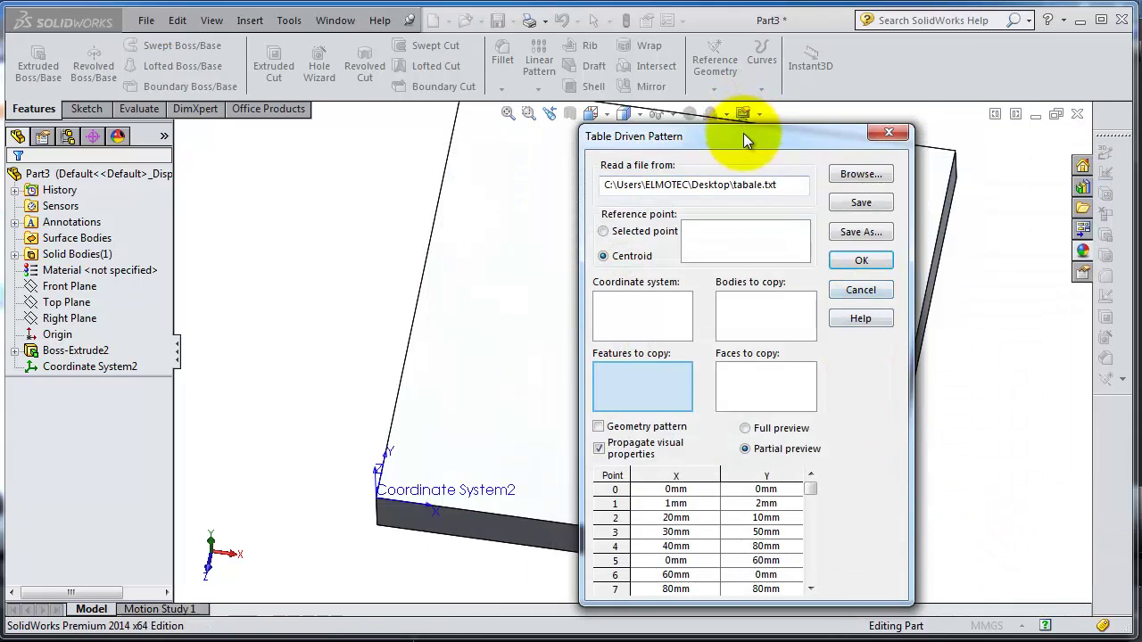
pyautogui.moveTo(743, 133); pyautogui.dragTo(691, 74)
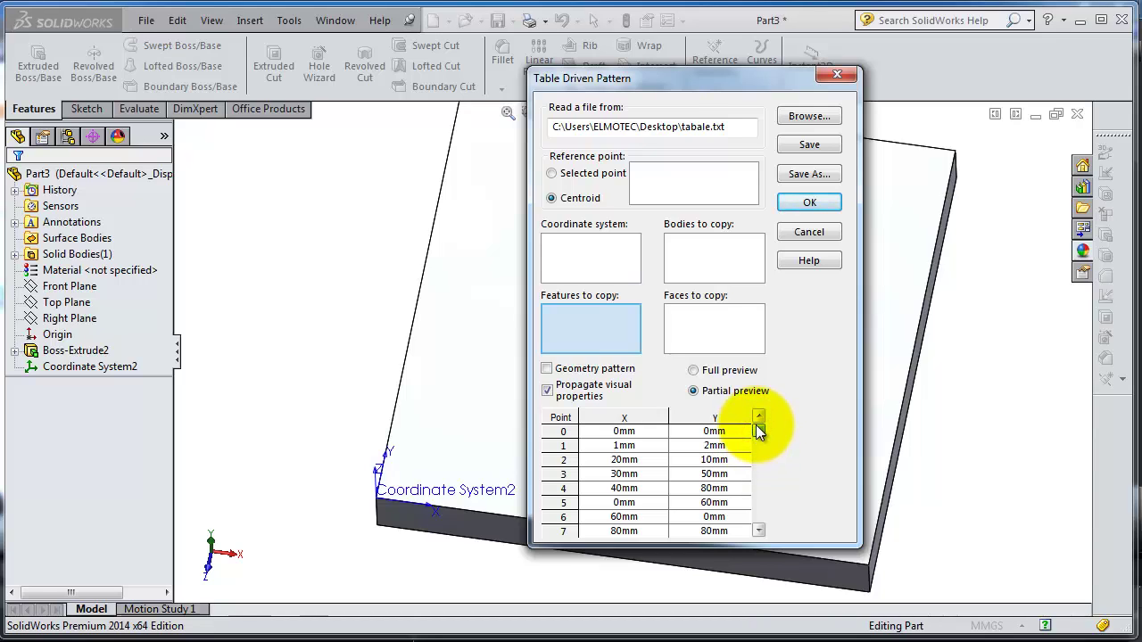
pyautogui.moveTo(755, 428)
pyautogui.mouseDown()
pyautogui.moveTo(759, 522)
pyautogui.moveTo(757, 434)
pyautogui.mouseUp()
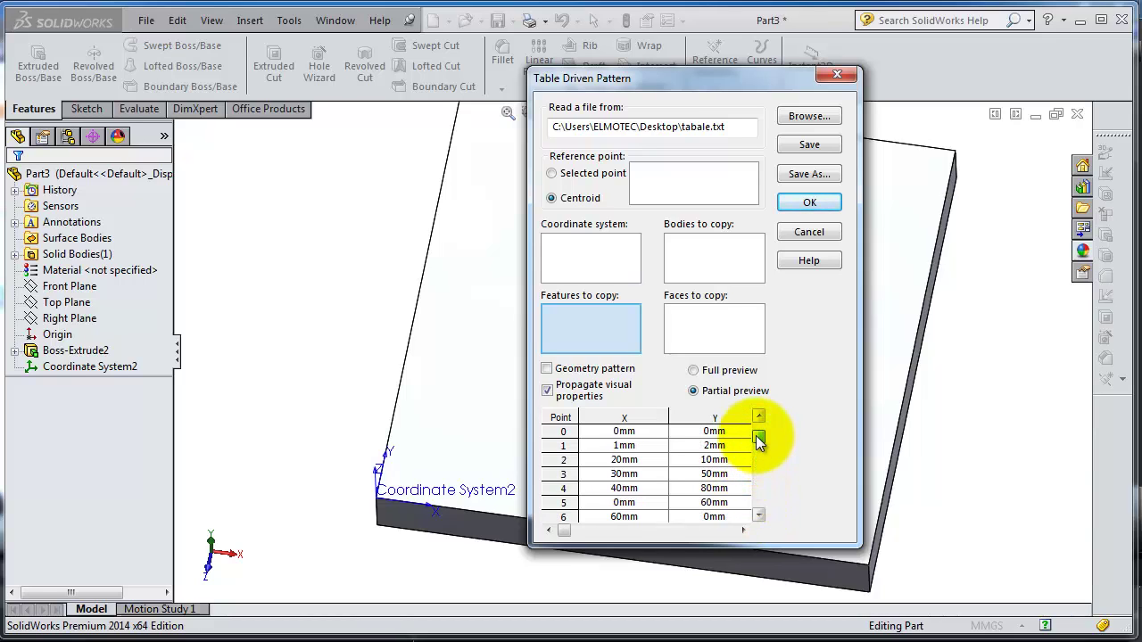
# Pick Coordinate System2 as reference, try the feature and face boxes, then cancel the Table Driven Pattern.
pyautogui.click(615, 264)
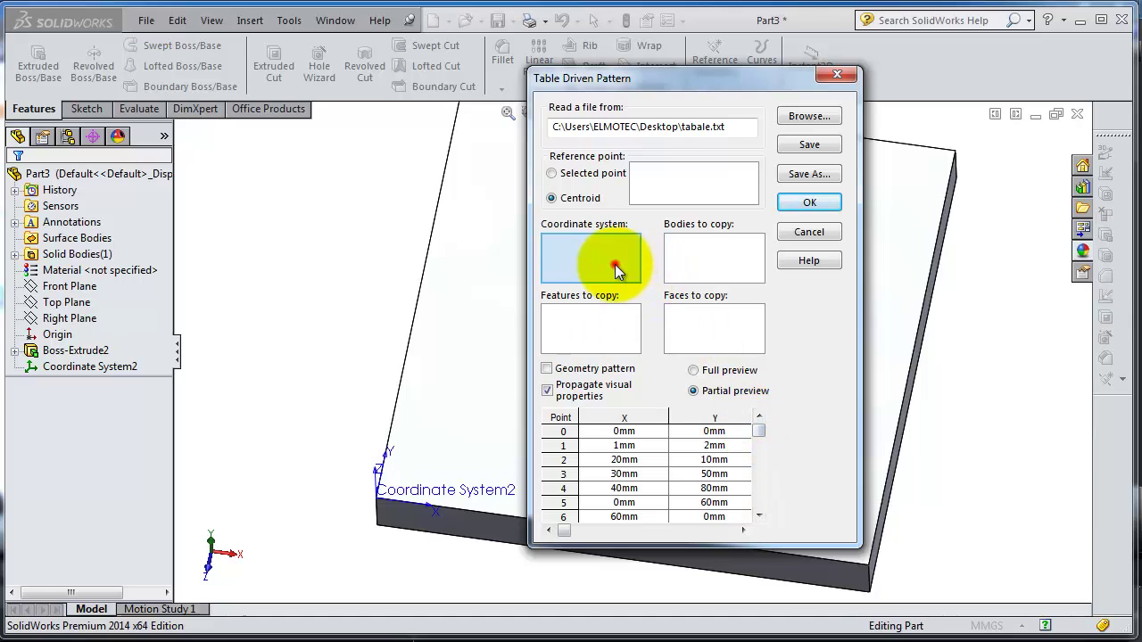
pyautogui.click(389, 489)
pyautogui.click(747, 428)
pyautogui.write('50')
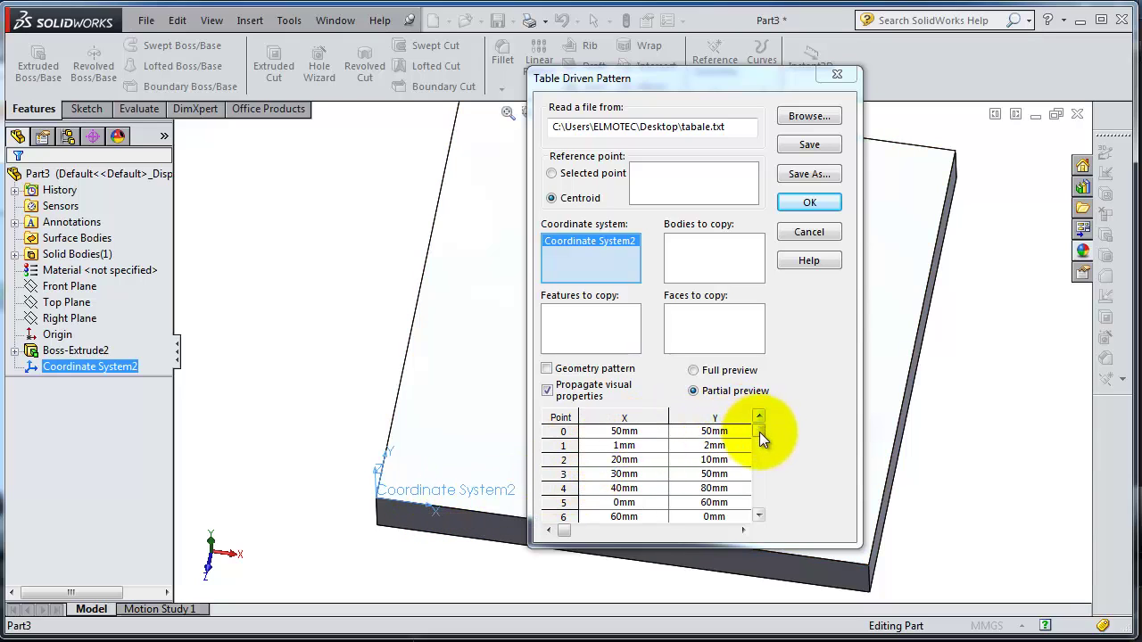
pyautogui.moveTo(759, 435)
pyautogui.mouseDown()
pyautogui.moveTo(759, 464)
pyautogui.moveTo(746, 396)
pyautogui.mouseUp()
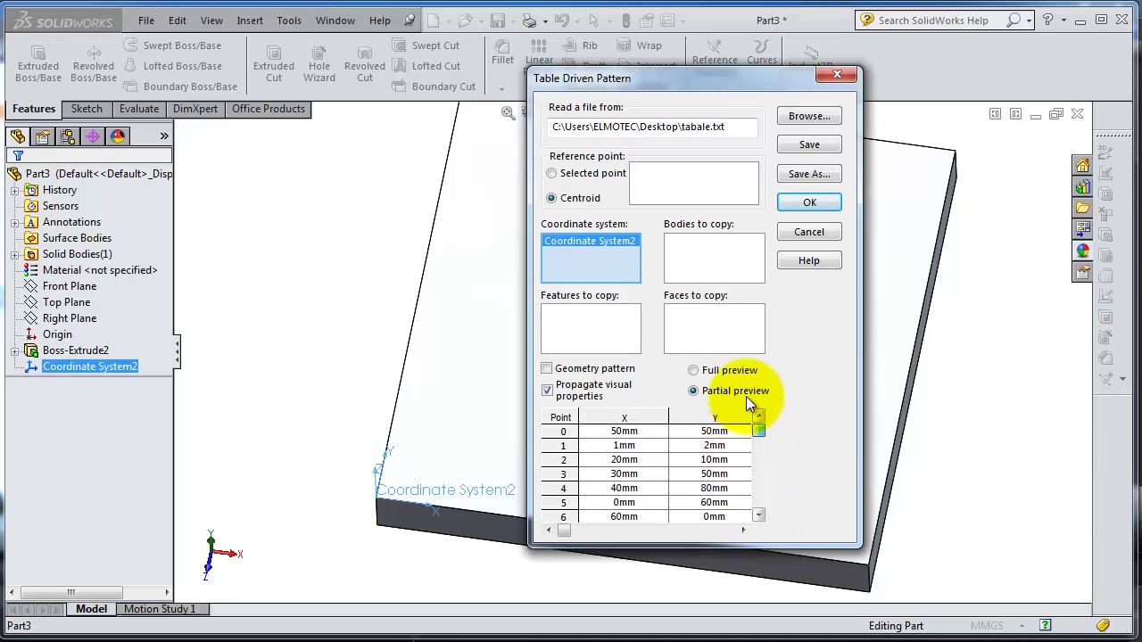
pyautogui.click(625, 331)
pyautogui.click(693, 350)
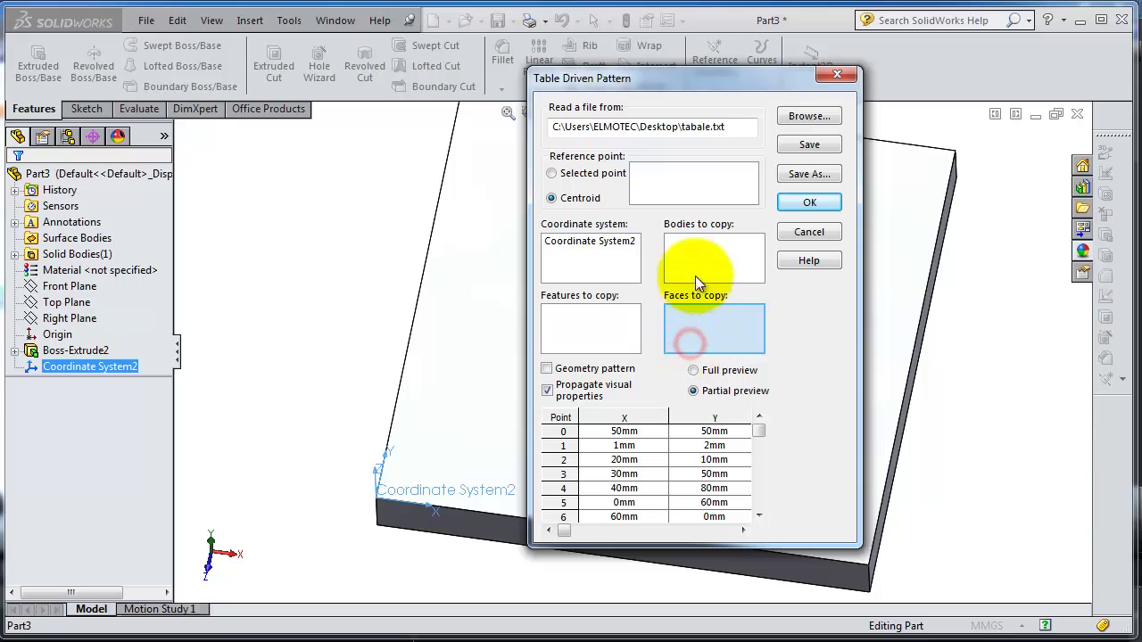
pyautogui.moveTo(721, 79); pyautogui.dragTo(500, 122)
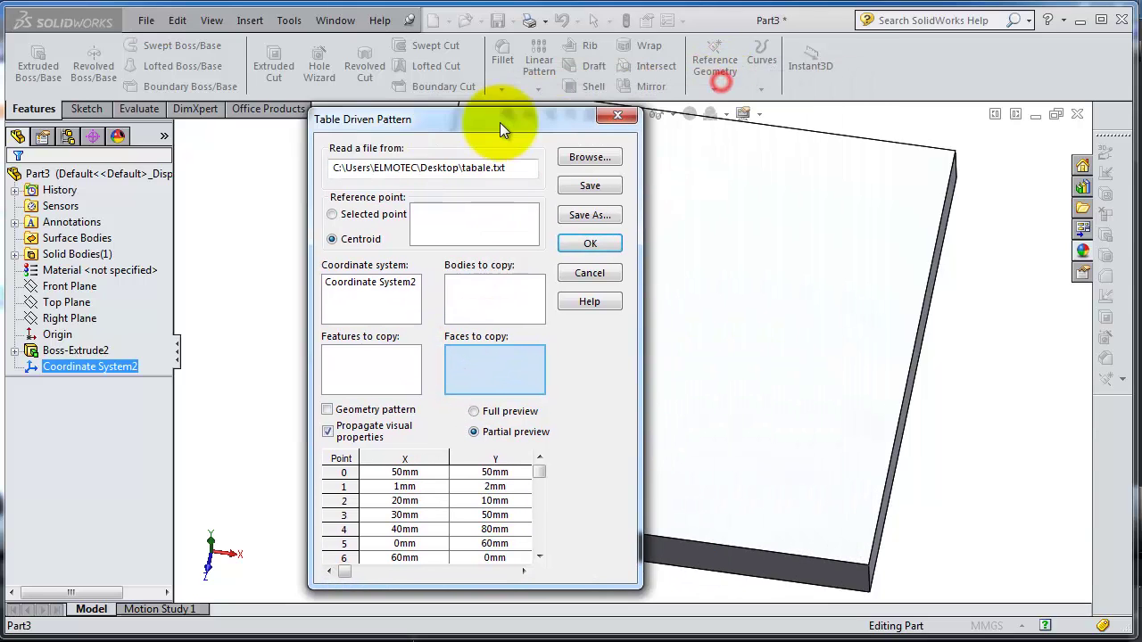
pyautogui.click(590, 274)
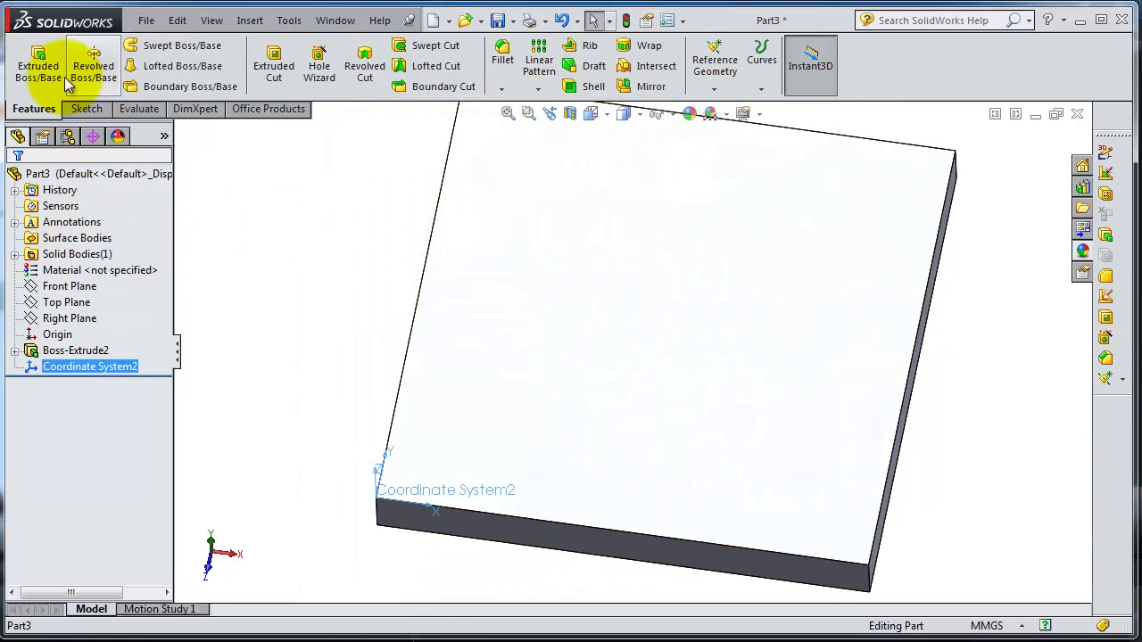
# Sketch a small circle on the plate's top face near the back-right corner.
pyautogui.click(37, 62)
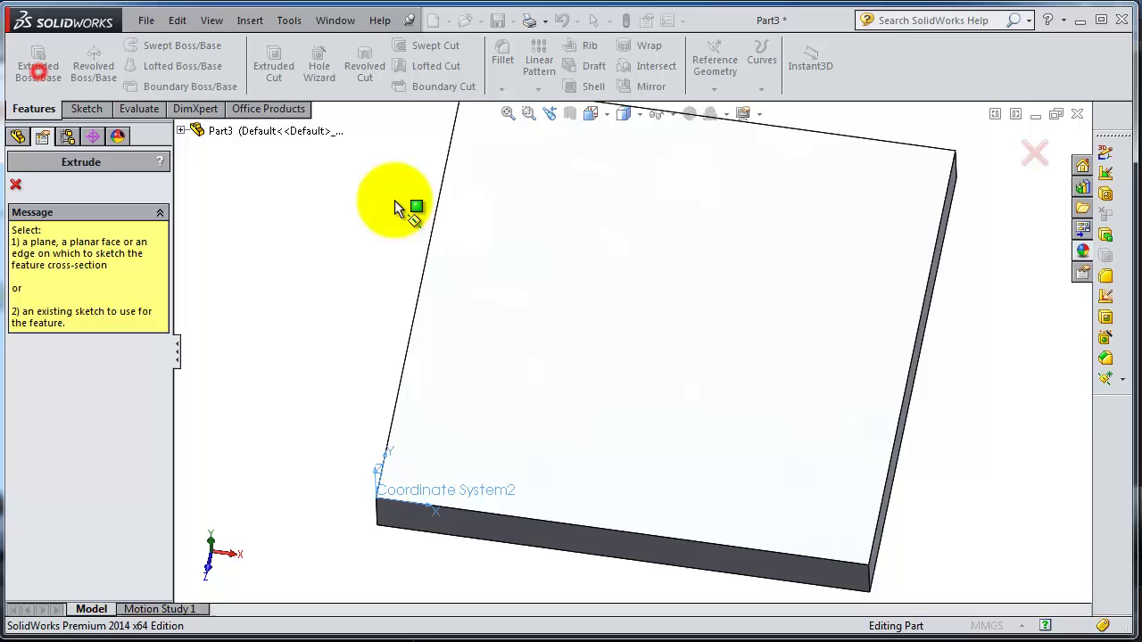
pyautogui.click(16, 183)
pyautogui.click(903, 256)
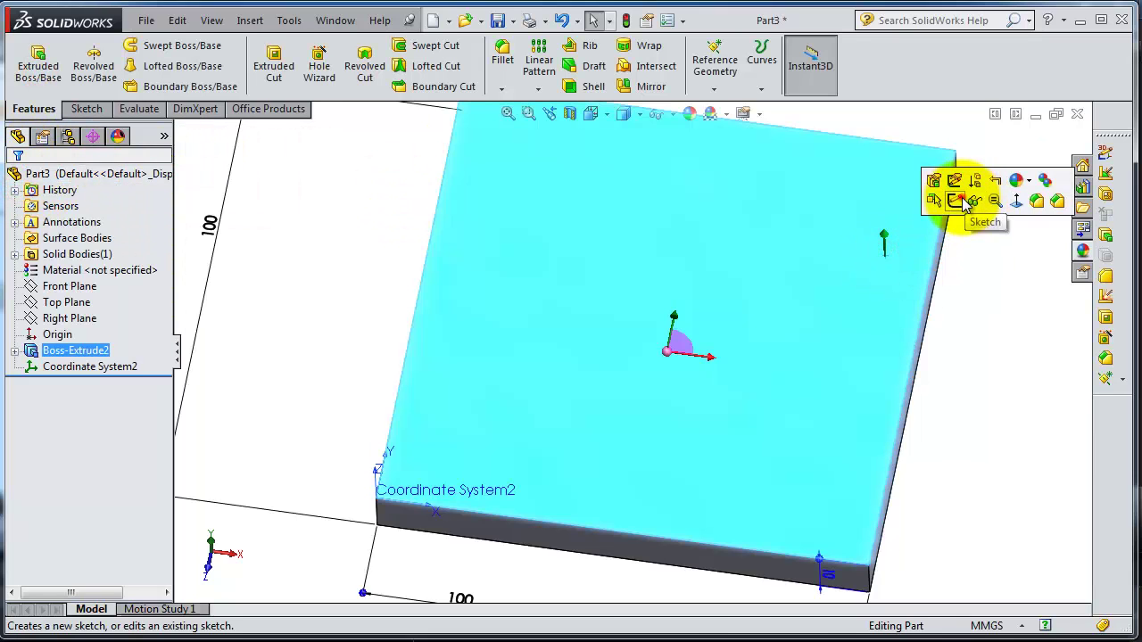
pyautogui.click(956, 200)
pyautogui.click(153, 46)
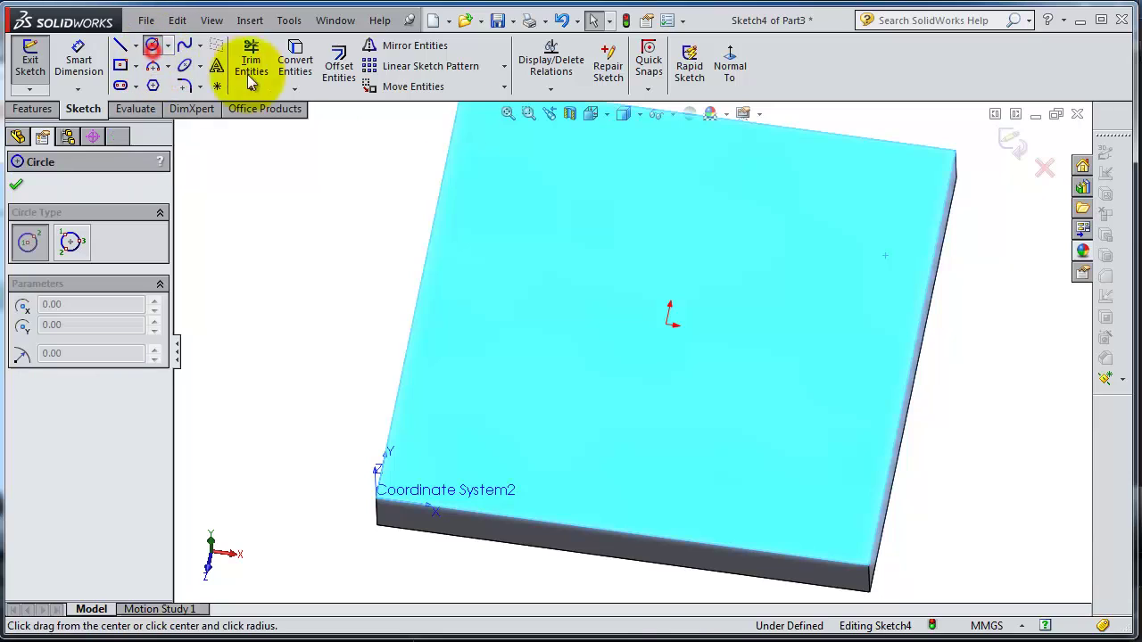
pyautogui.click(895, 197)
pyautogui.click(879, 179)
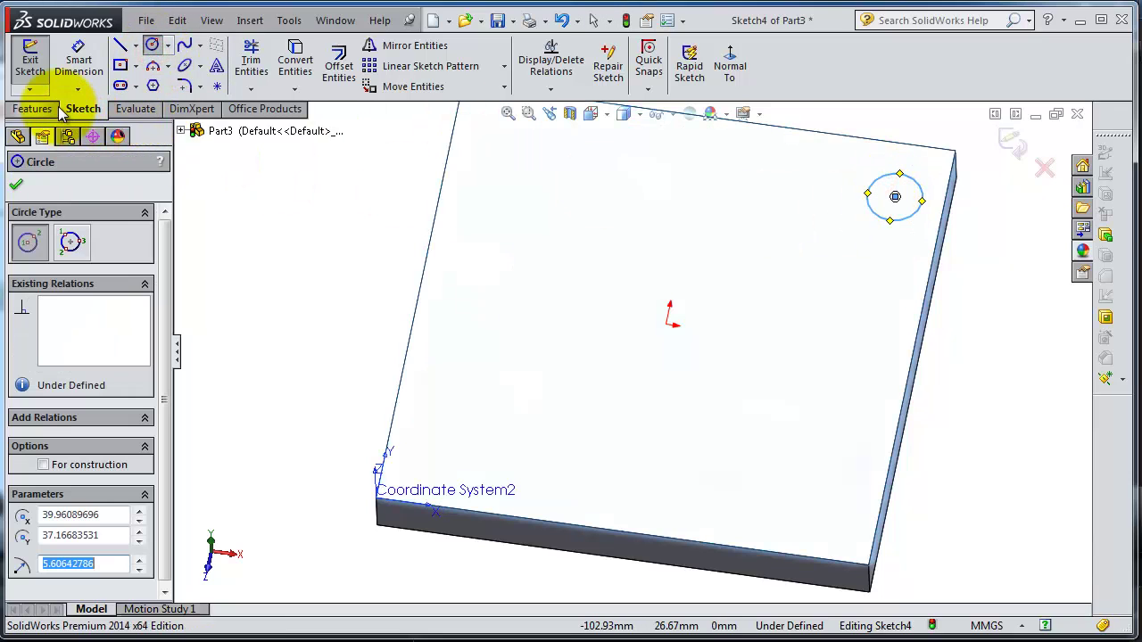
# Extrude-cut the circle Through All to create hole Cut-Extrude2.
pyautogui.click(49, 110)
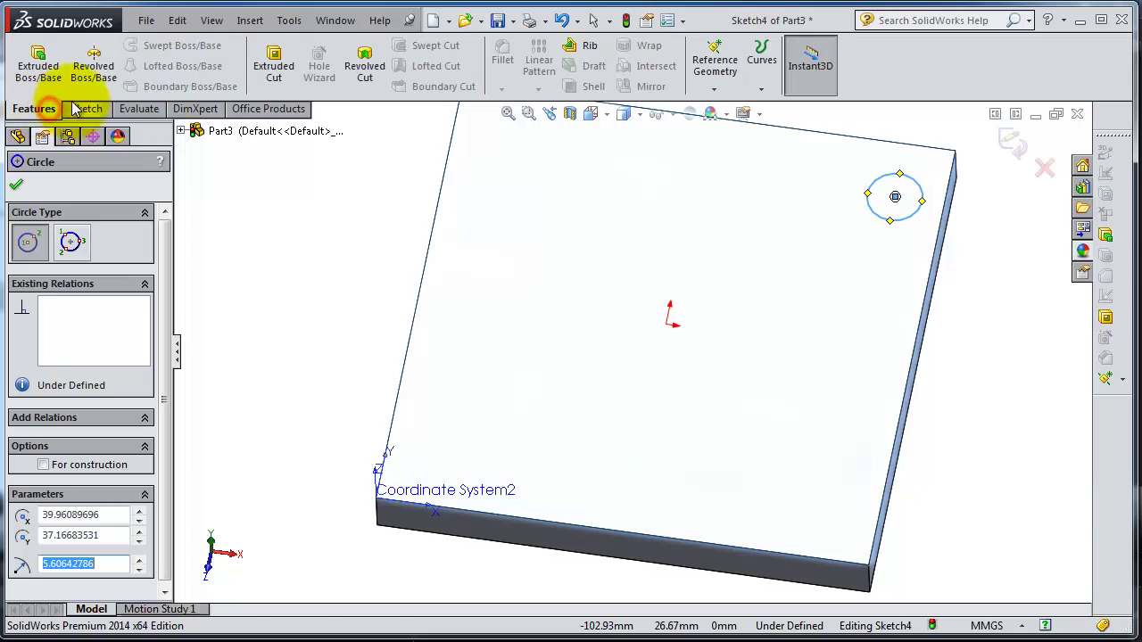
pyautogui.click(270, 66)
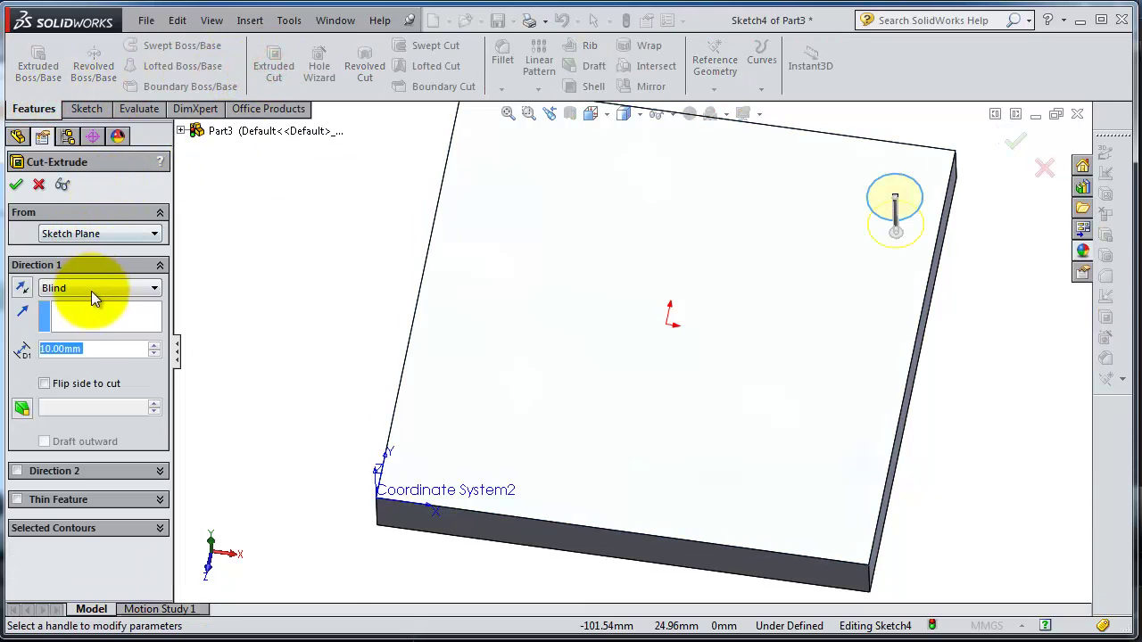
pyautogui.click(86, 291)
pyautogui.click(92, 311)
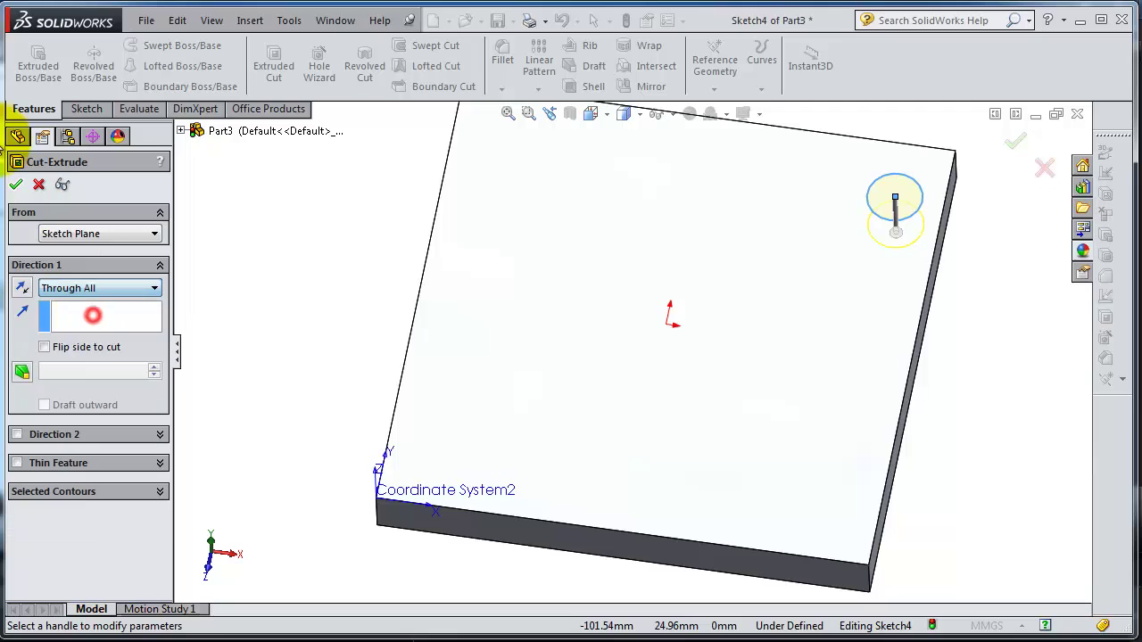
pyautogui.click(16, 184)
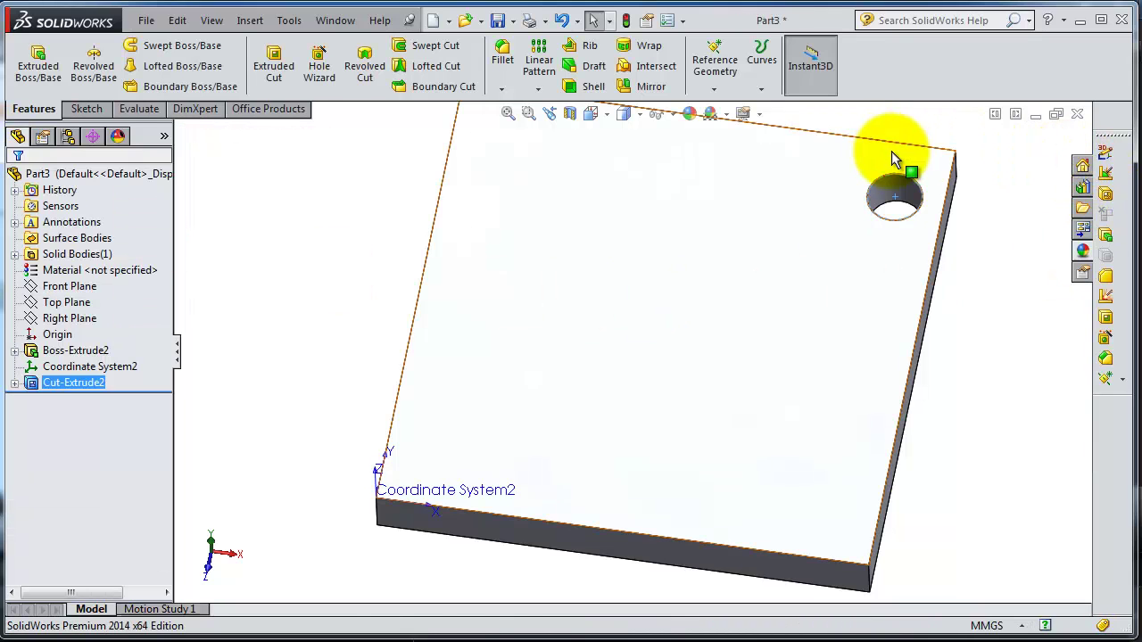
# Start a Table Driven Pattern and load tabale.txt using the Text Files filter.
pyautogui.click(542, 88)
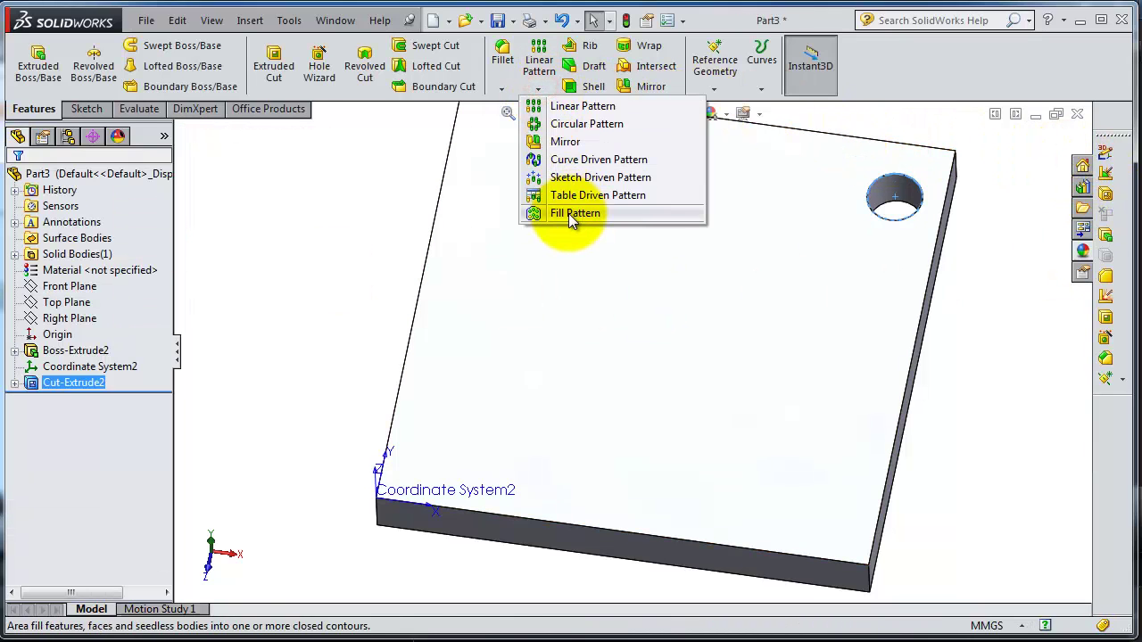
pyautogui.click(569, 200)
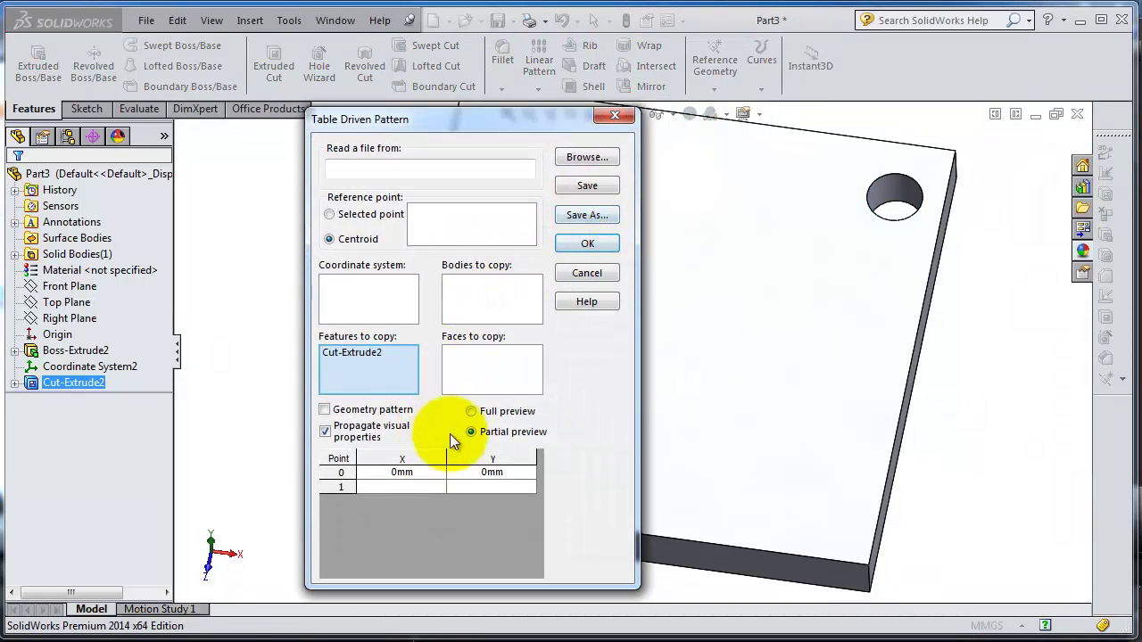
pyautogui.click(580, 156)
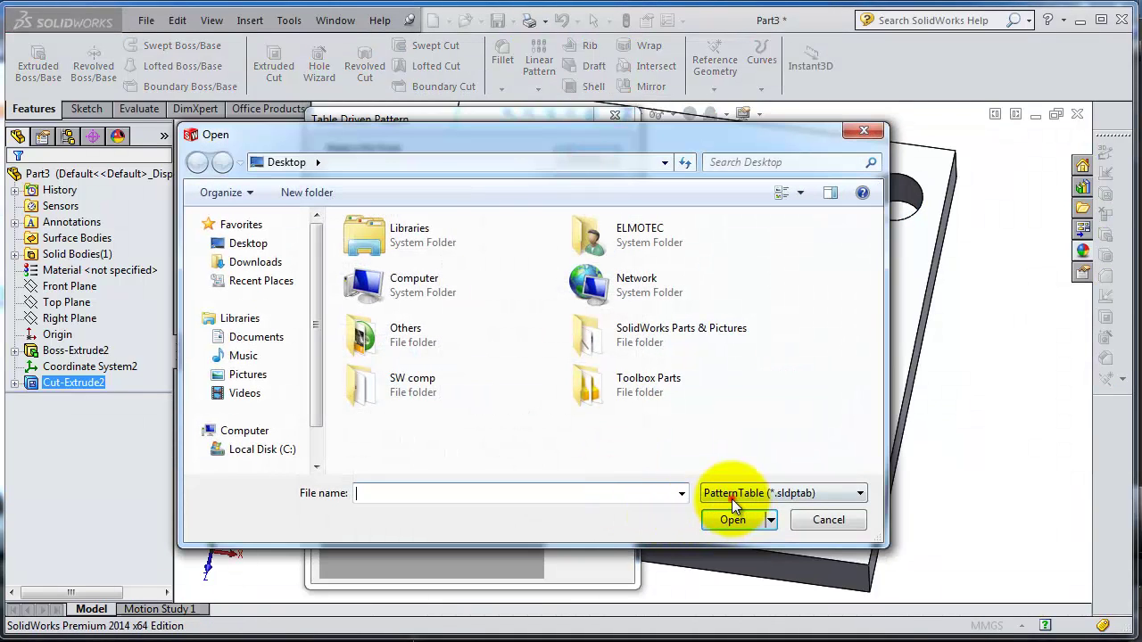
pyautogui.click(733, 495)
pyautogui.click(740, 525)
pyautogui.click(395, 439)
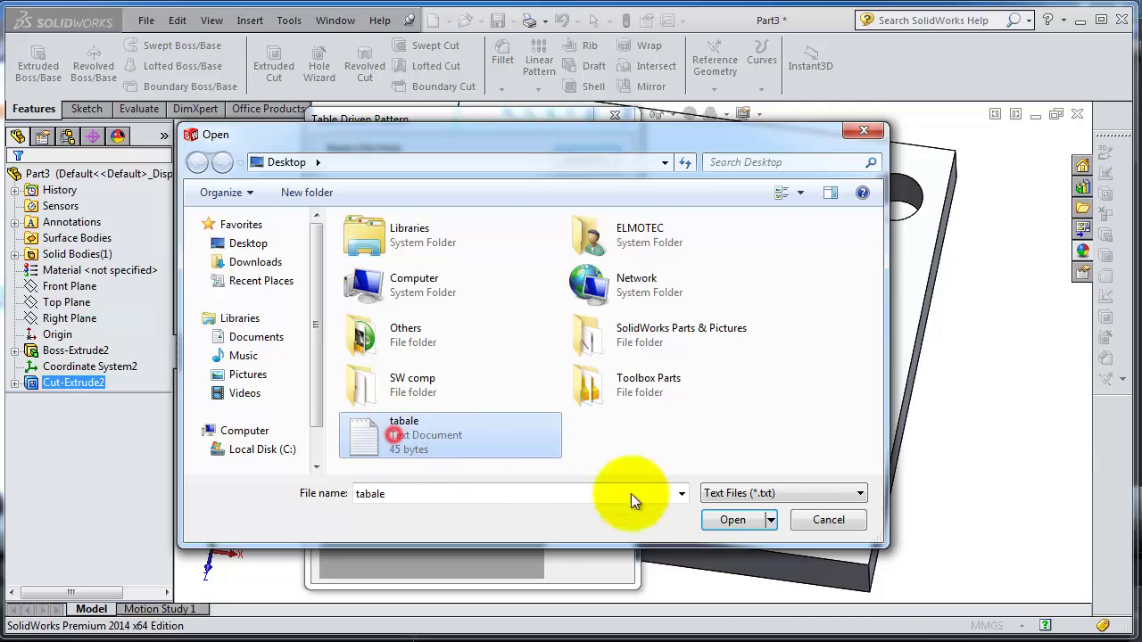
pyautogui.click(732, 520)
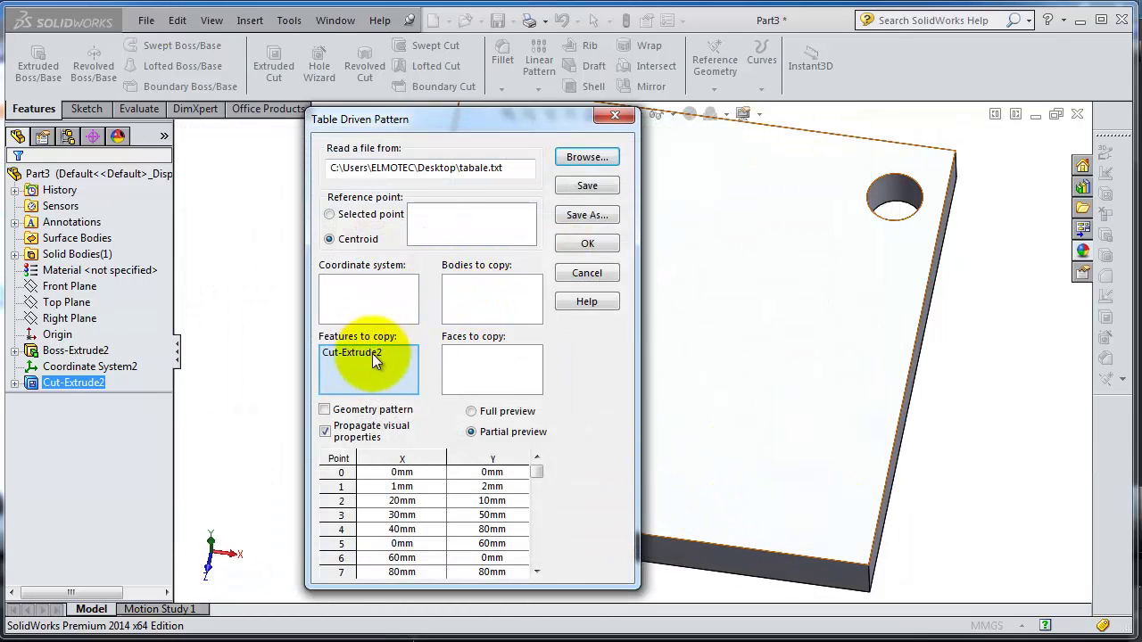
# Set Coordinate System2 as the pattern reference and orbit to check the Cut-Extrude2 copies' preview.
pyautogui.click(348, 308)
pyautogui.moveTo(428, 118); pyautogui.dragTo(740, 103)
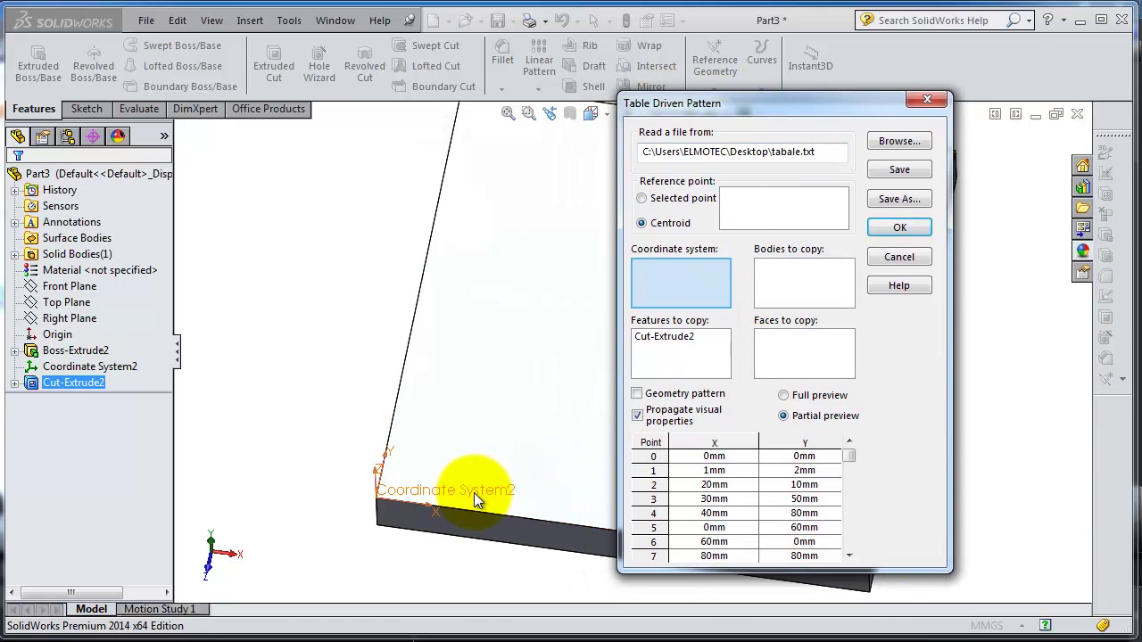
pyautogui.click(111, 366)
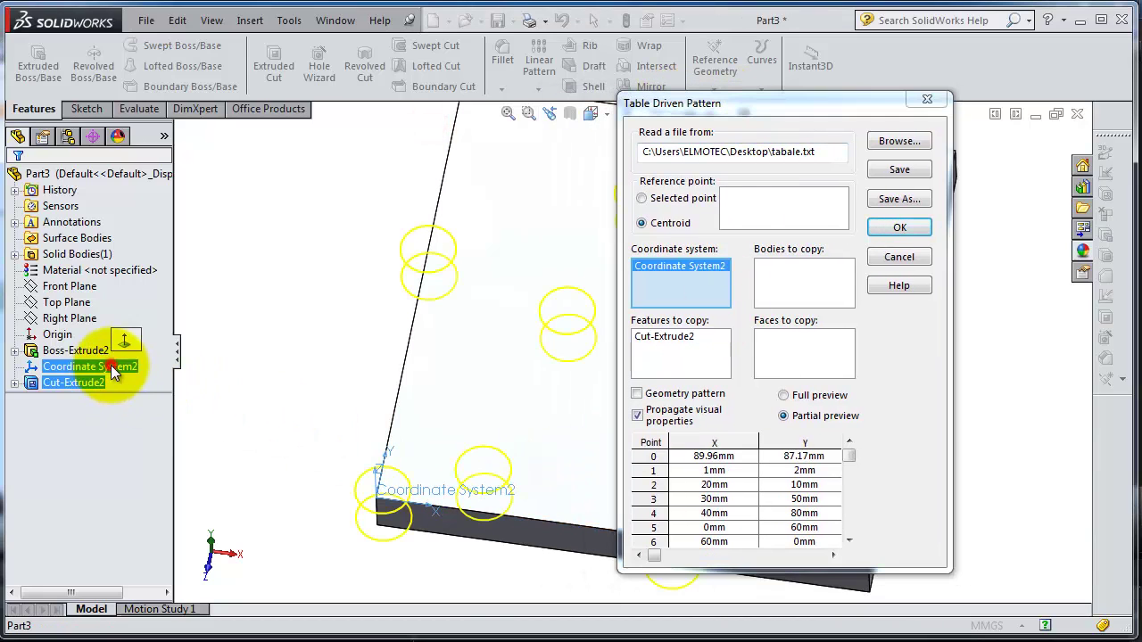
pyautogui.moveTo(742, 109); pyautogui.dragTo(891, 146)
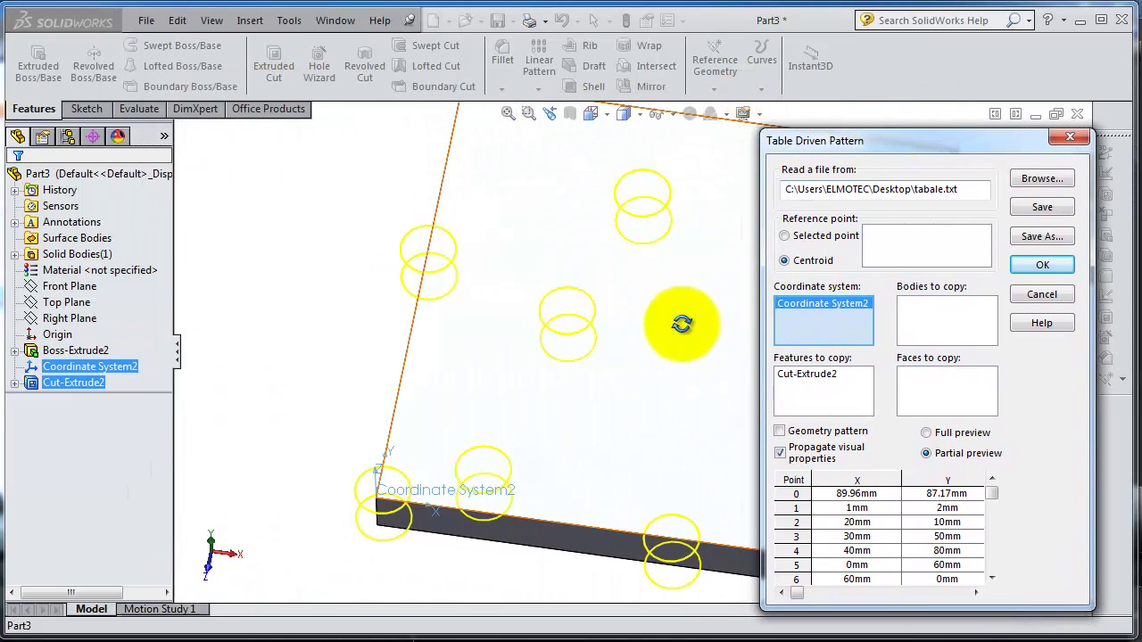
pyautogui.moveTo(680, 324)
pyautogui.mouseDown(button='middle')
pyautogui.moveTo(670, 435)
pyautogui.moveTo(676, 387)
pyautogui.mouseUp(button='middle')
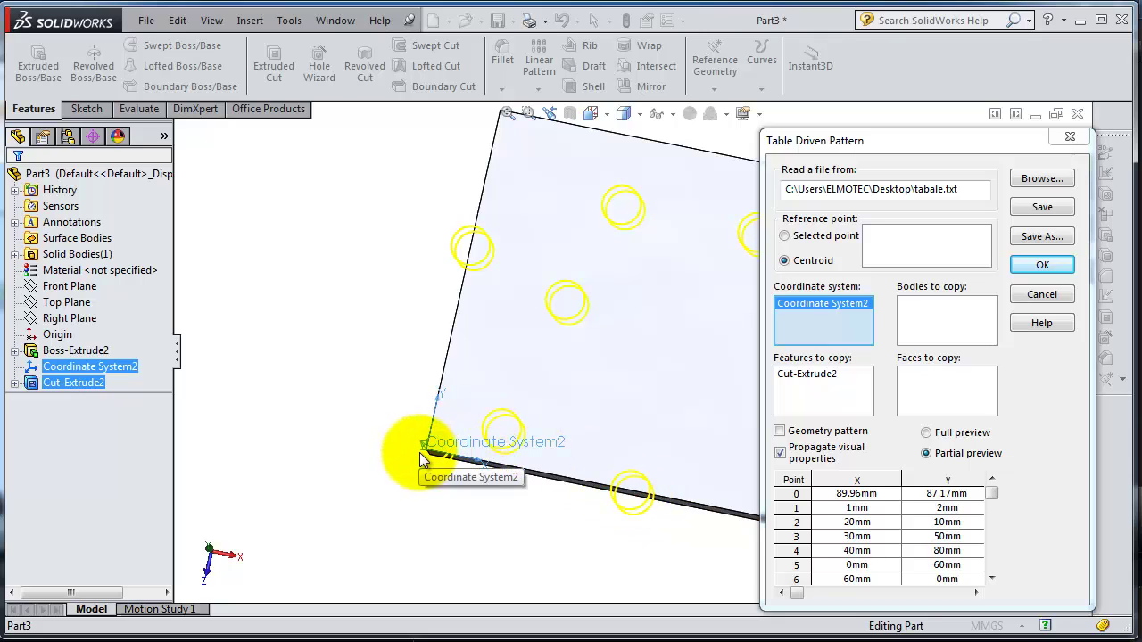
pyautogui.moveTo(462, 244)
pyautogui.mouseDown(button='middle')
pyautogui.moveTo(554, 283)
pyautogui.moveTo(623, 295)
pyautogui.moveTo(615, 314)
pyautogui.mouseUp(button='middle')
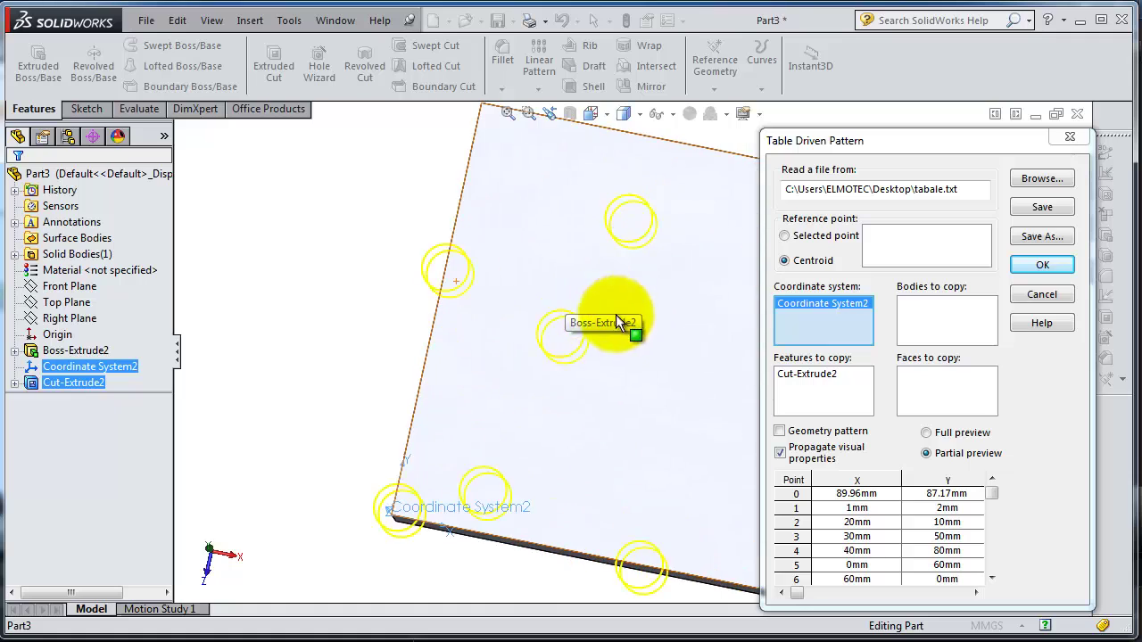
pyautogui.scroll(3, 615, 314)
pyautogui.scroll(2, 633, 348)
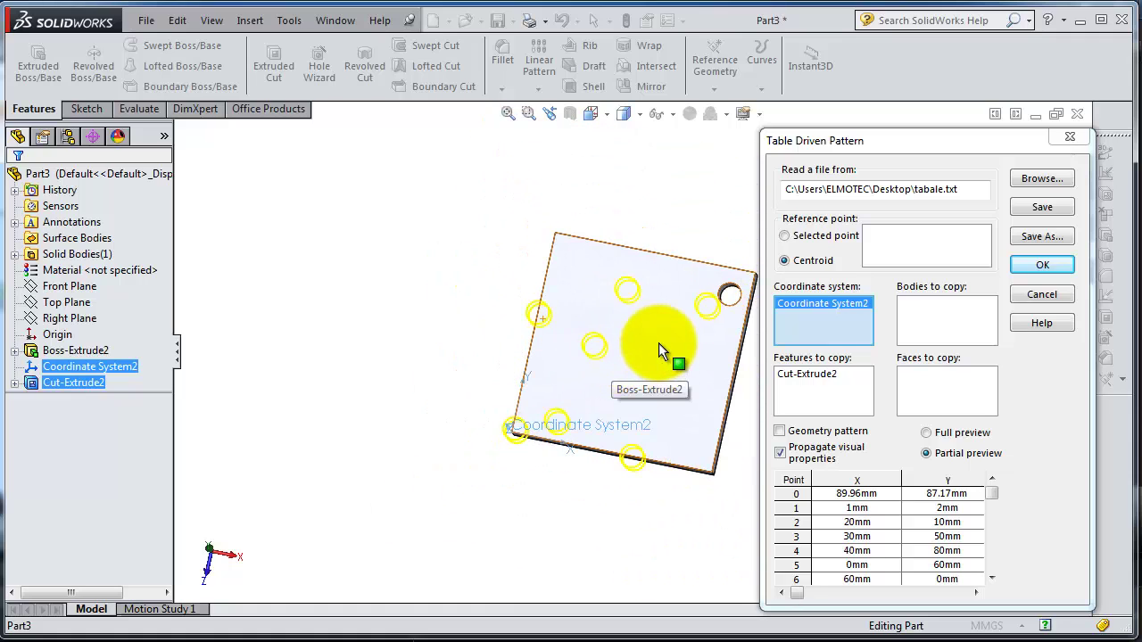
pyautogui.scroll(-1, 659, 342)
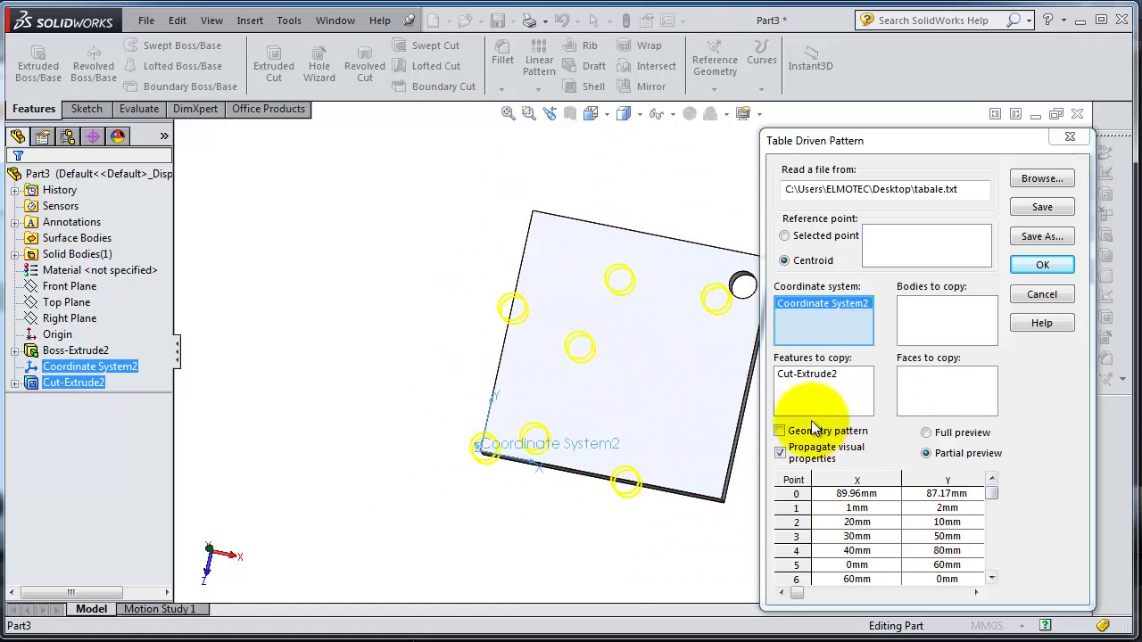
pyautogui.scroll(-1, 723, 394)
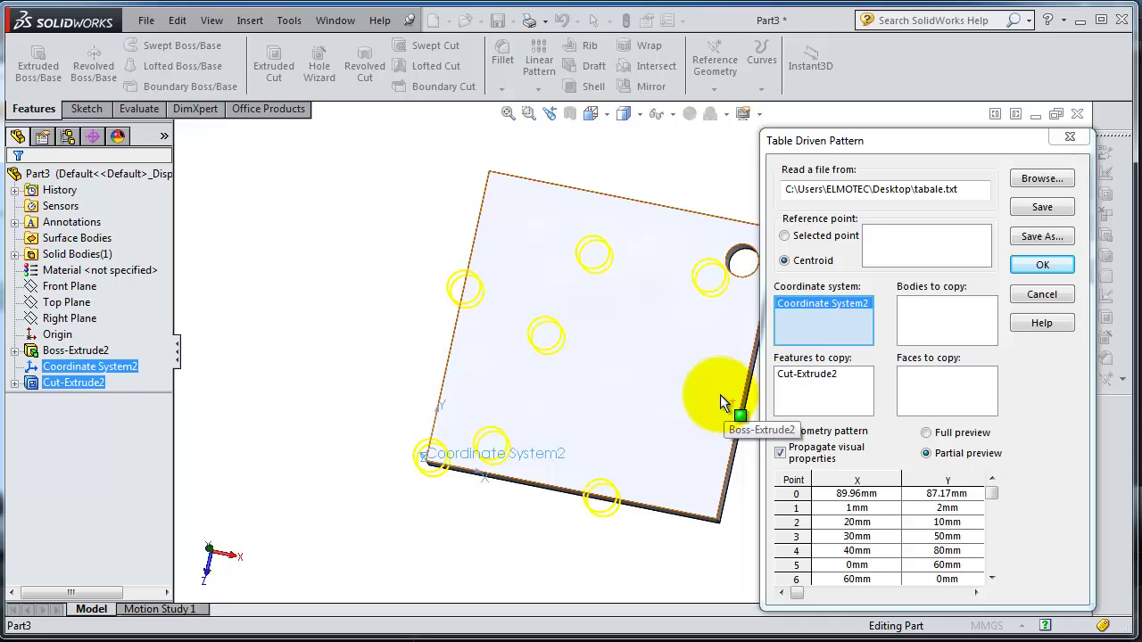
# Confirm the pattern as TPattern2, then orbit and zoom to inspect the cut holes.
pyautogui.click(1044, 268)
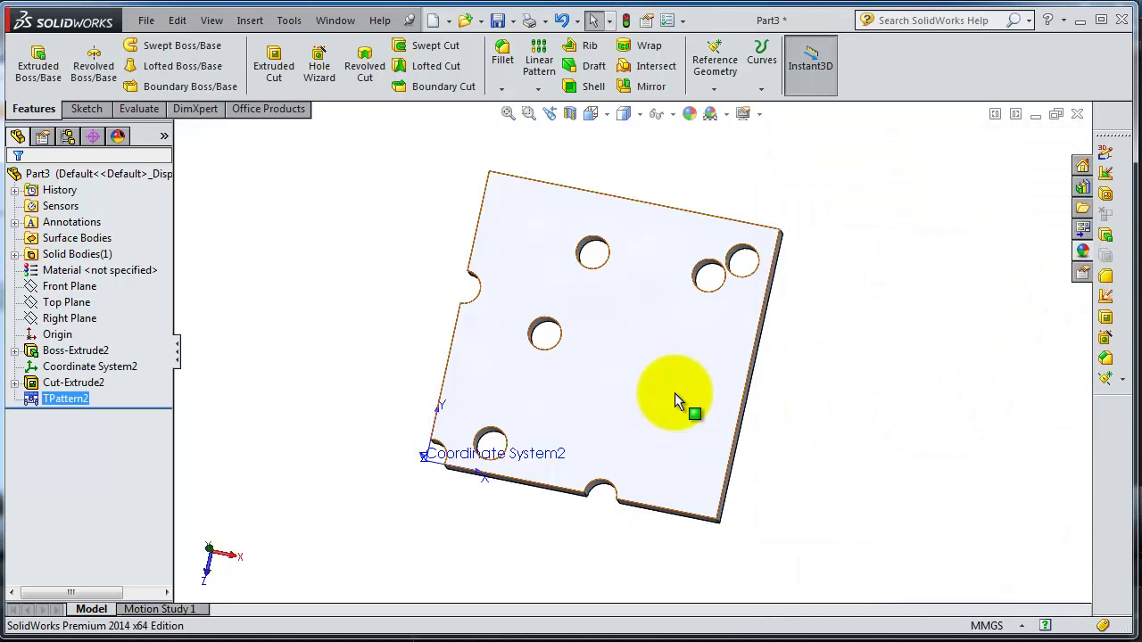
pyautogui.moveTo(675, 395)
pyautogui.mouseDown(button='middle')
pyautogui.moveTo(687, 357)
pyautogui.moveTo(669, 344)
pyautogui.moveTo(675, 403)
pyautogui.moveTo(633, 433)
pyautogui.moveTo(646, 391)
pyautogui.mouseUp(button='middle')
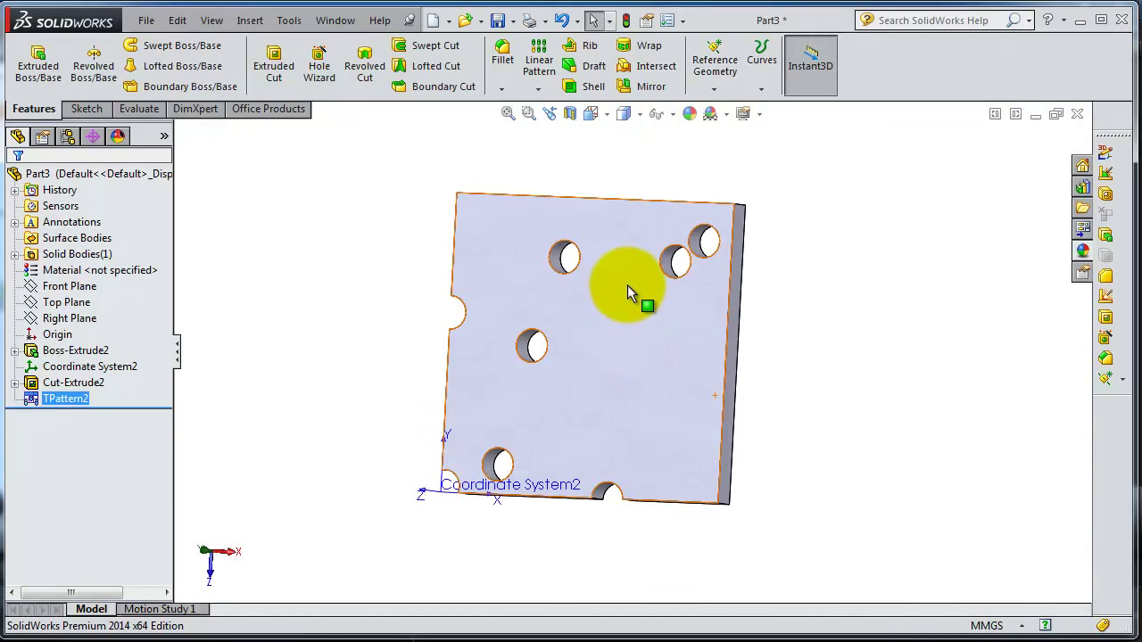
pyautogui.scroll(-2, 625, 280)
pyautogui.scroll(-2, 625, 280)
pyautogui.moveTo(626, 282)
pyautogui.mouseDown(button='middle')
pyautogui.moveTo(642, 293)
pyautogui.moveTo(658, 388)
pyautogui.mouseUp(button='middle')
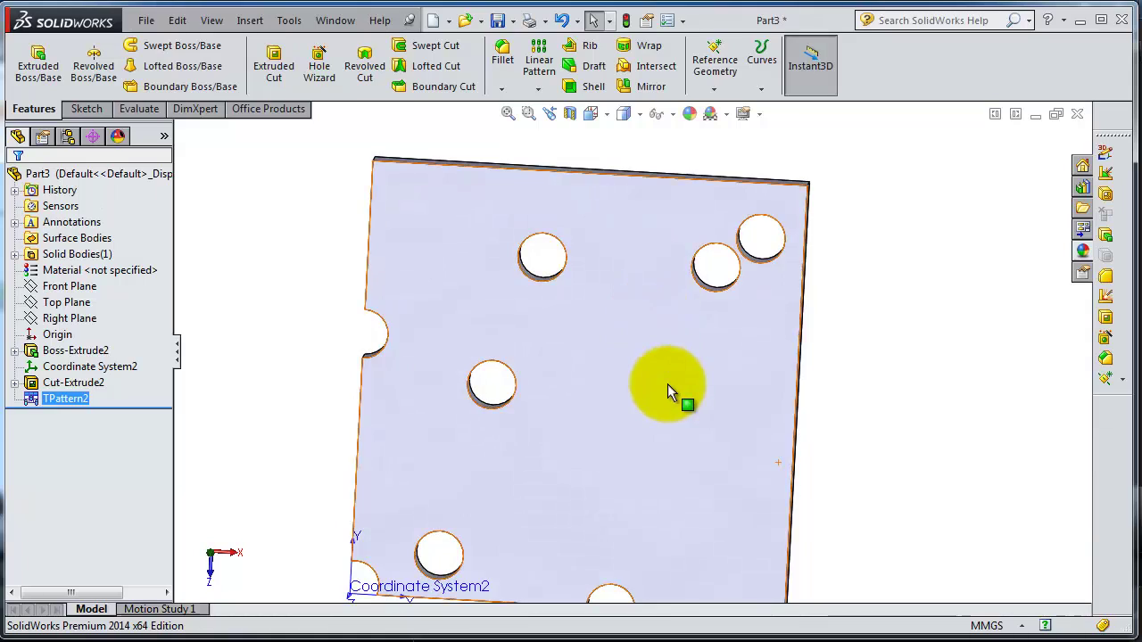
pyautogui.scroll(2, 664, 401)
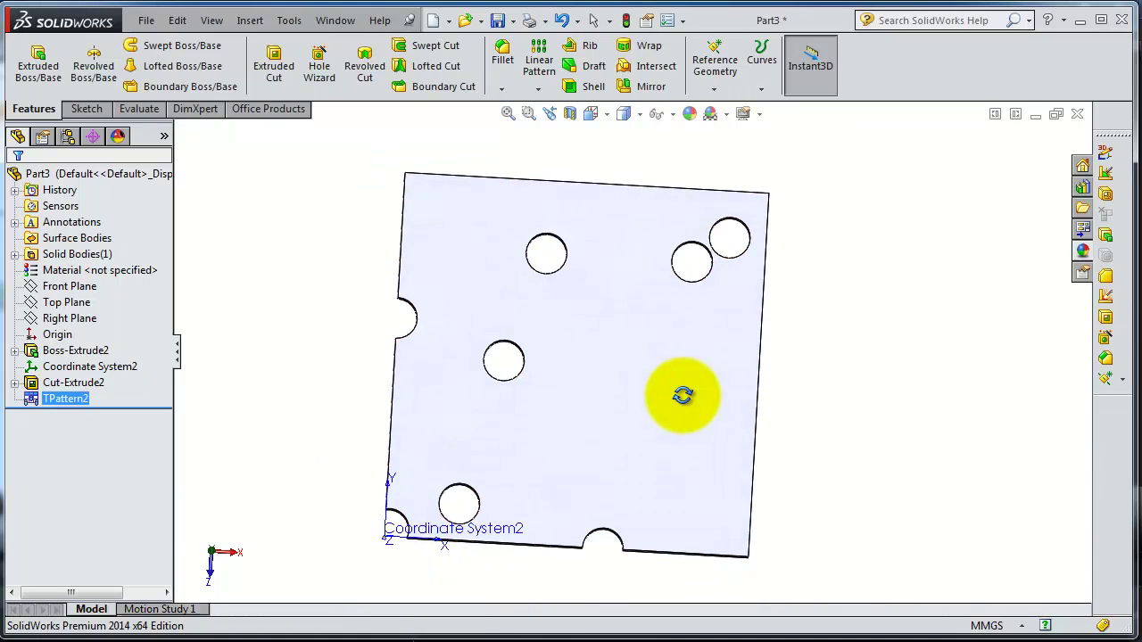